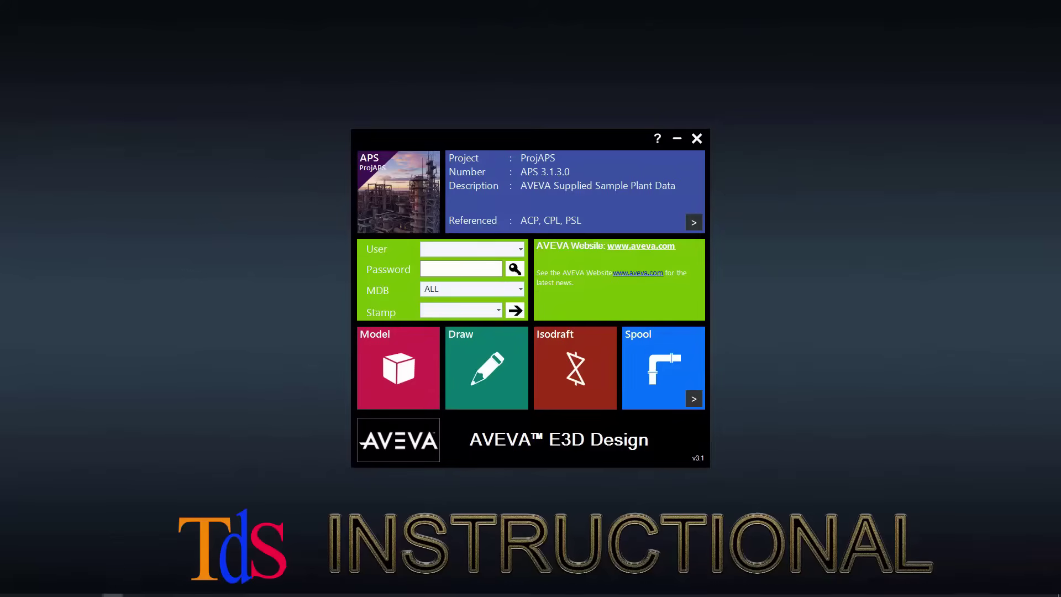
# Browse the project files: custom_evars.bat and the AvevaPlantSample aps000 folder
pyautogui.moveTo(7, 594)
pyautogui.click(51, 589)
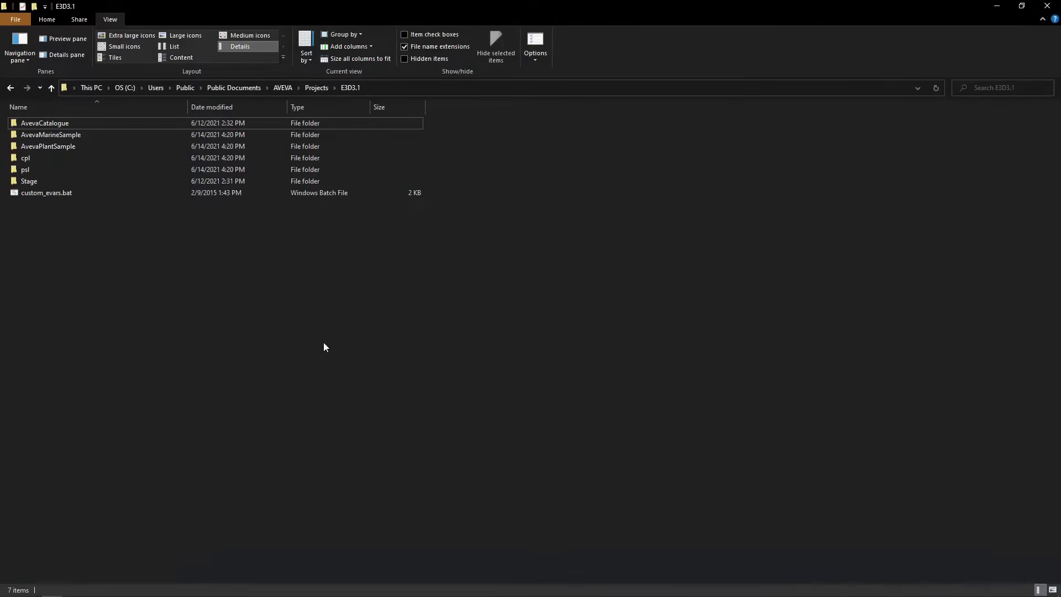
pyautogui.click(134, 192)
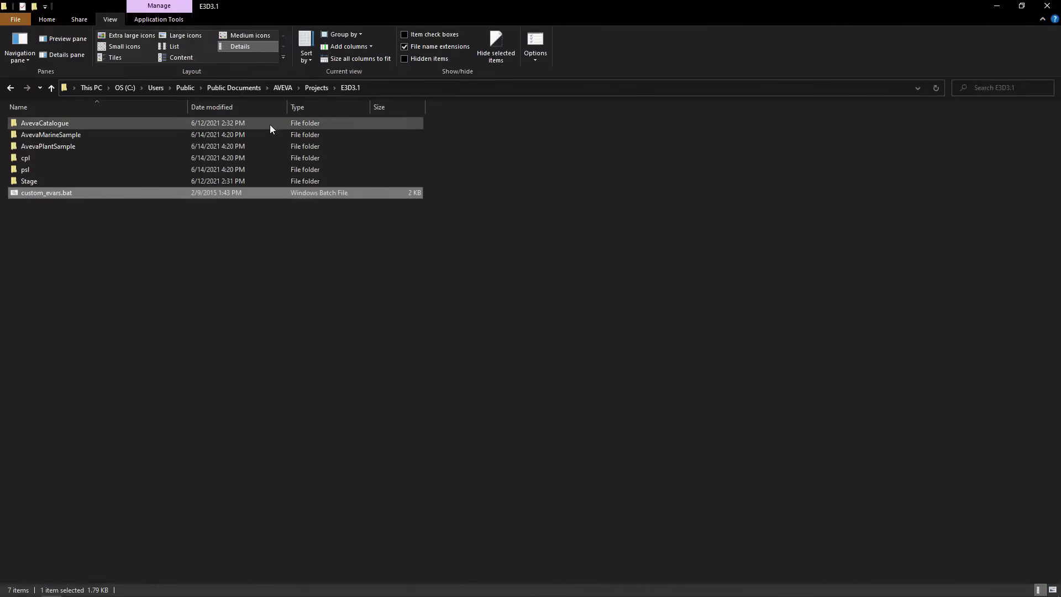
pyautogui.doubleClick(263, 149)
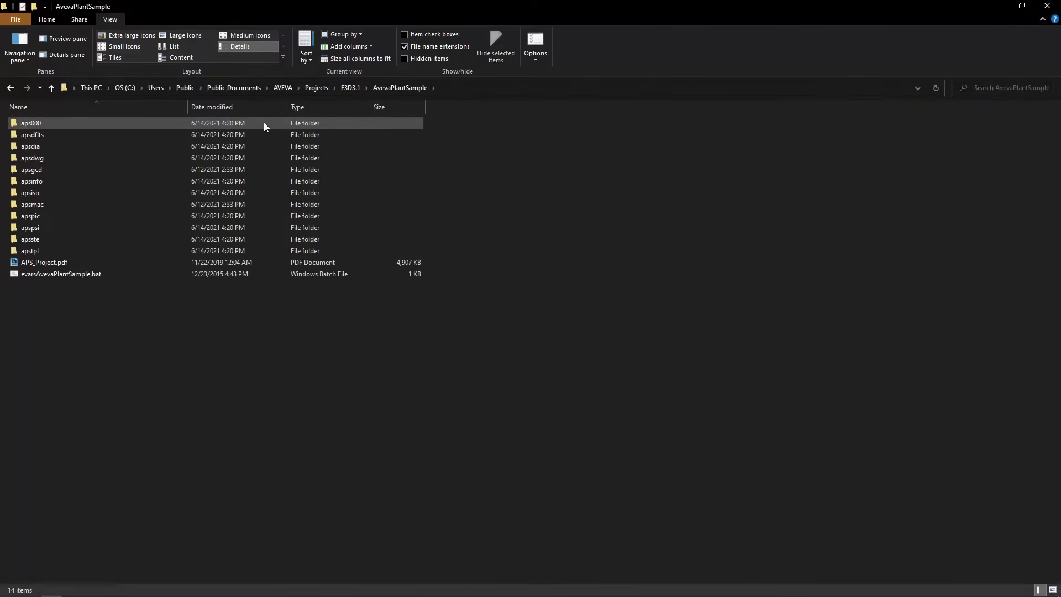
pyautogui.doubleClick(263, 124)
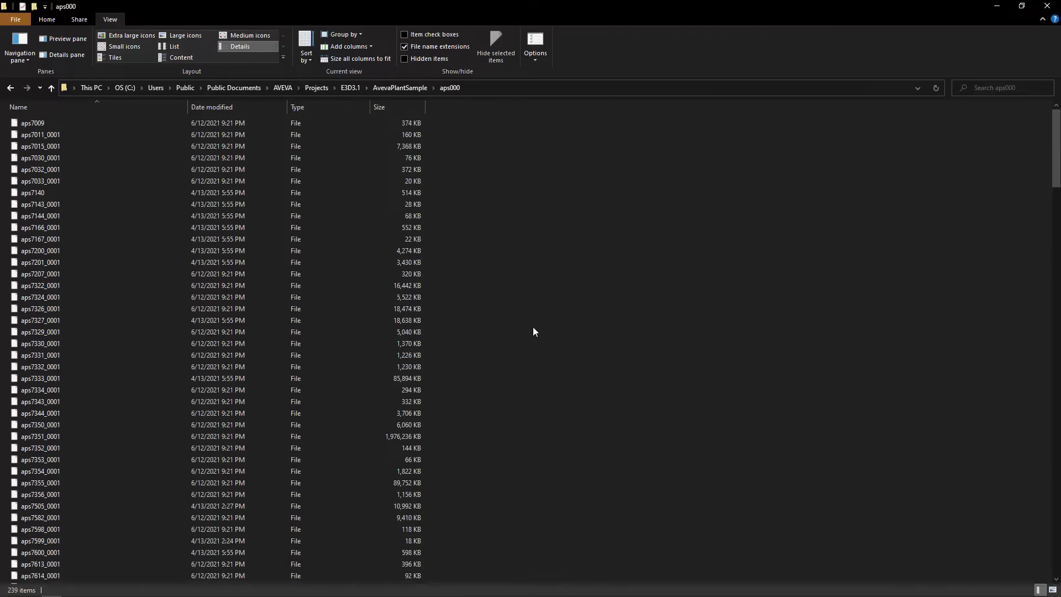
pyautogui.scroll(-11, 533, 330)
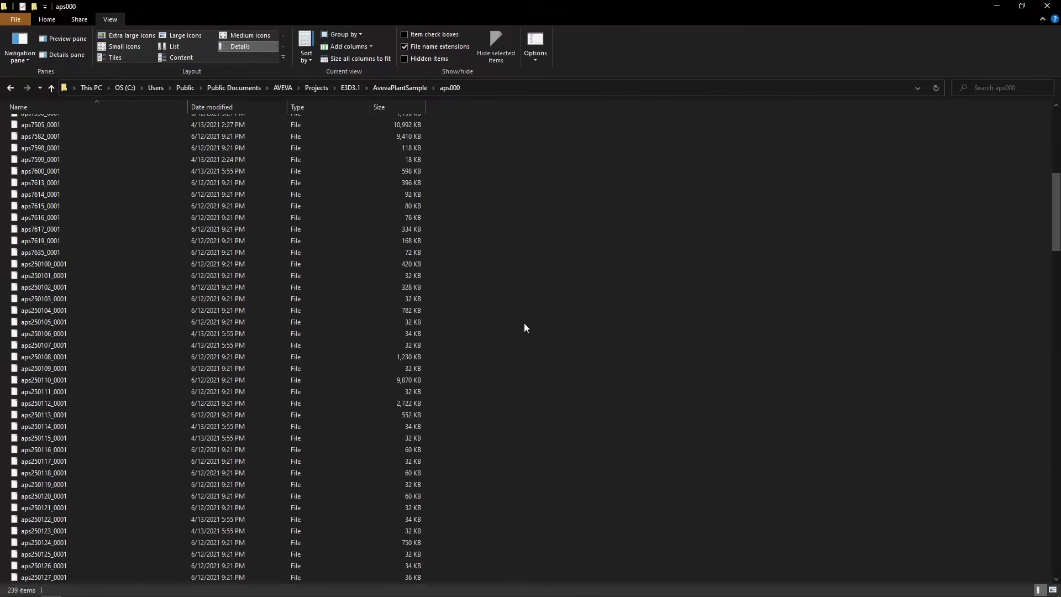
pyautogui.scroll(7, 523, 326)
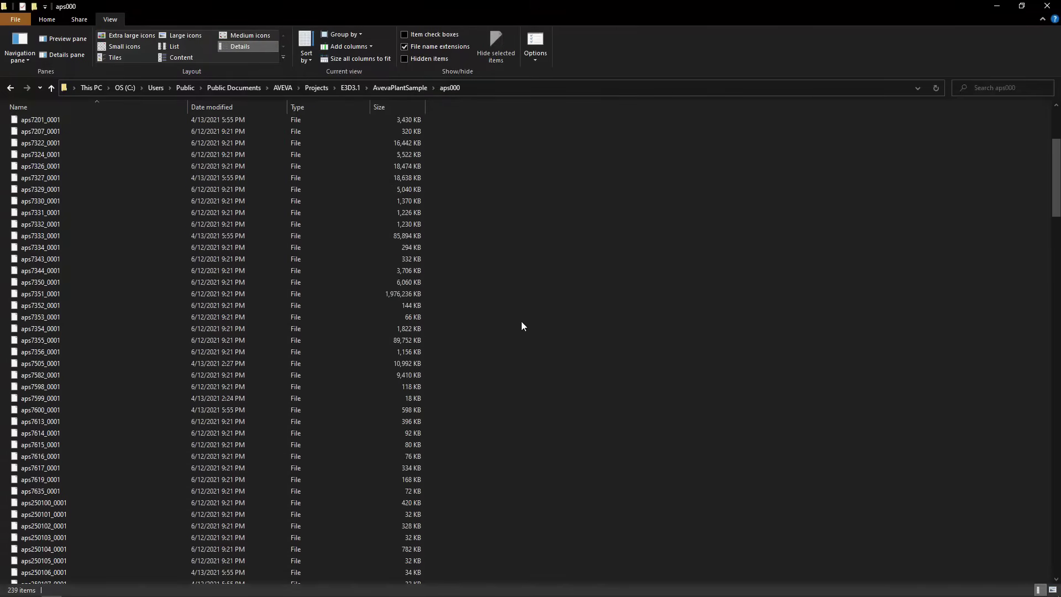
pyautogui.scroll(4, 520, 322)
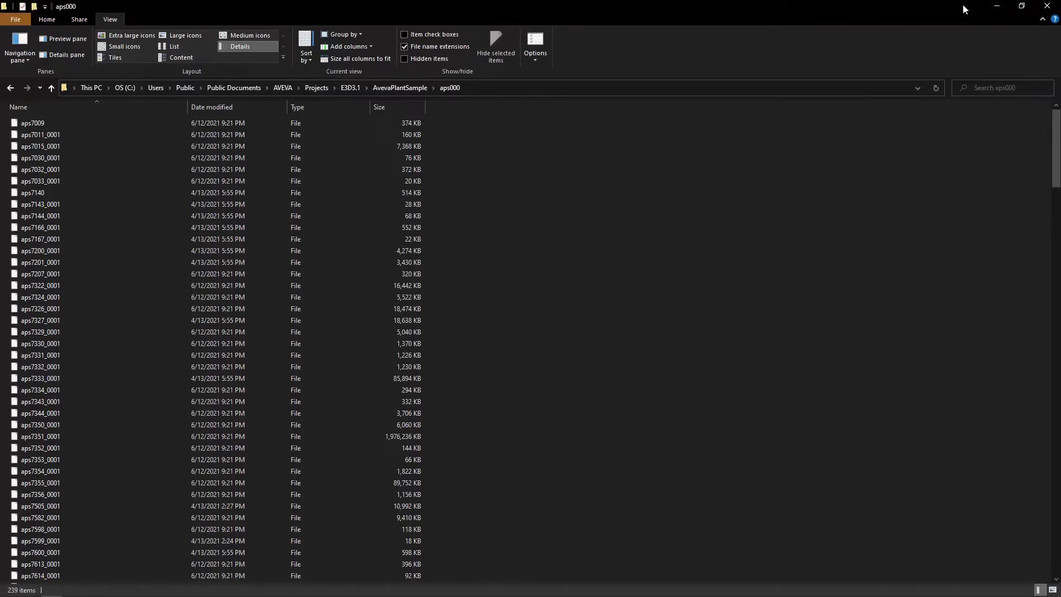
pyautogui.click(1056, 9)
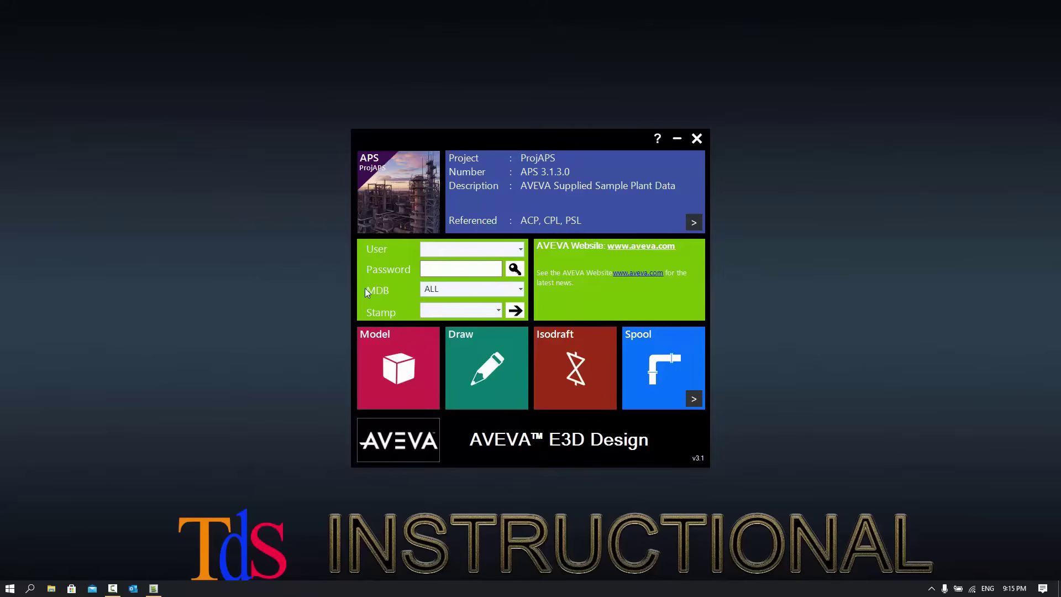
# Enter the user name in the launcher's User field, correcting a mistyped letter
pyautogui.click(445, 251)
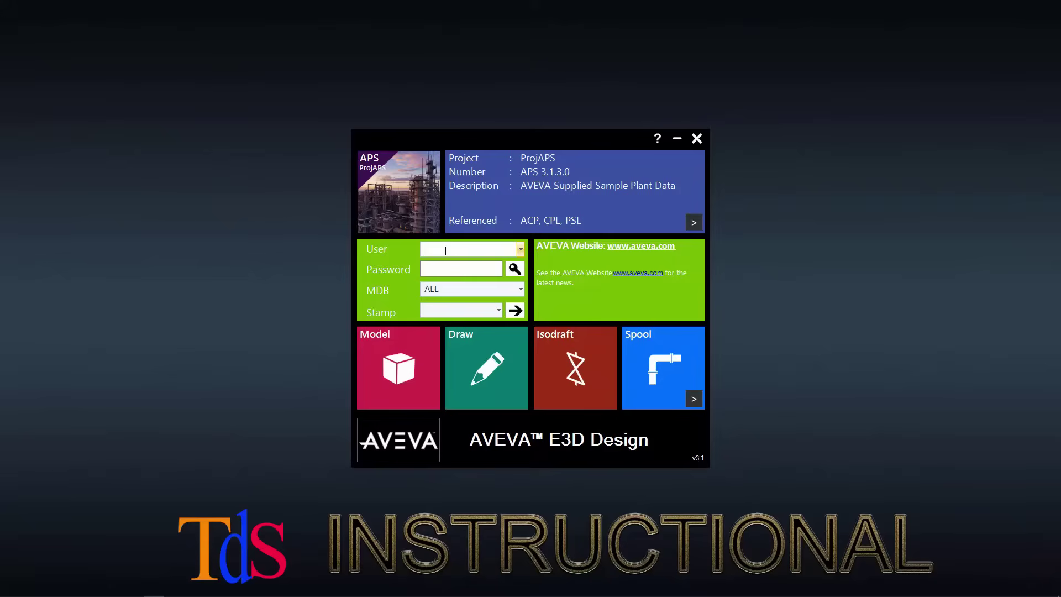
pyautogui.write('SY')
pyautogui.write('T')
pyautogui.press('BackSpace')
pyautogui.click(520, 289)
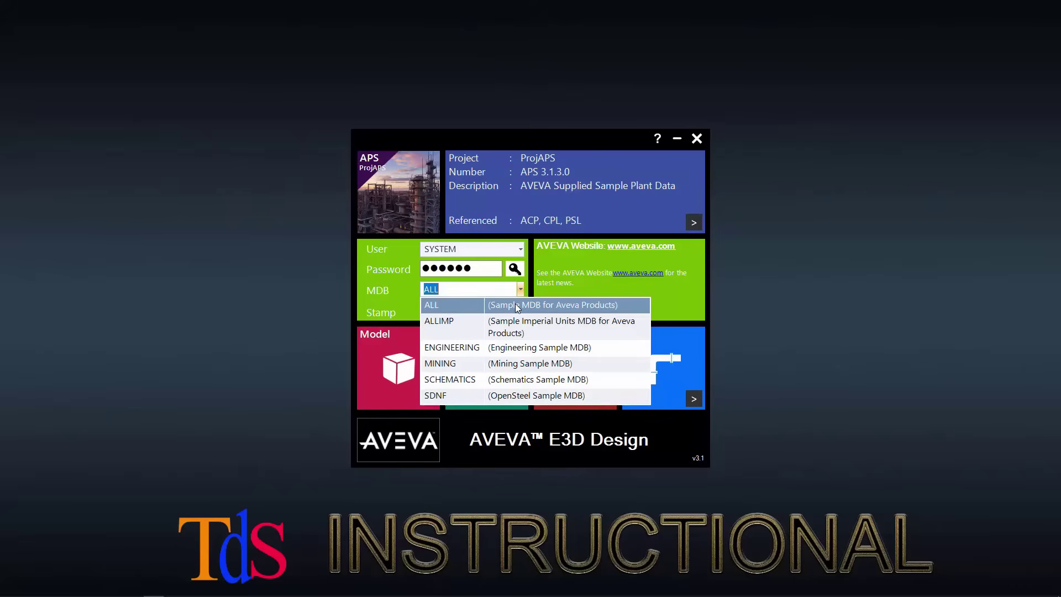
pyautogui.click(516, 305)
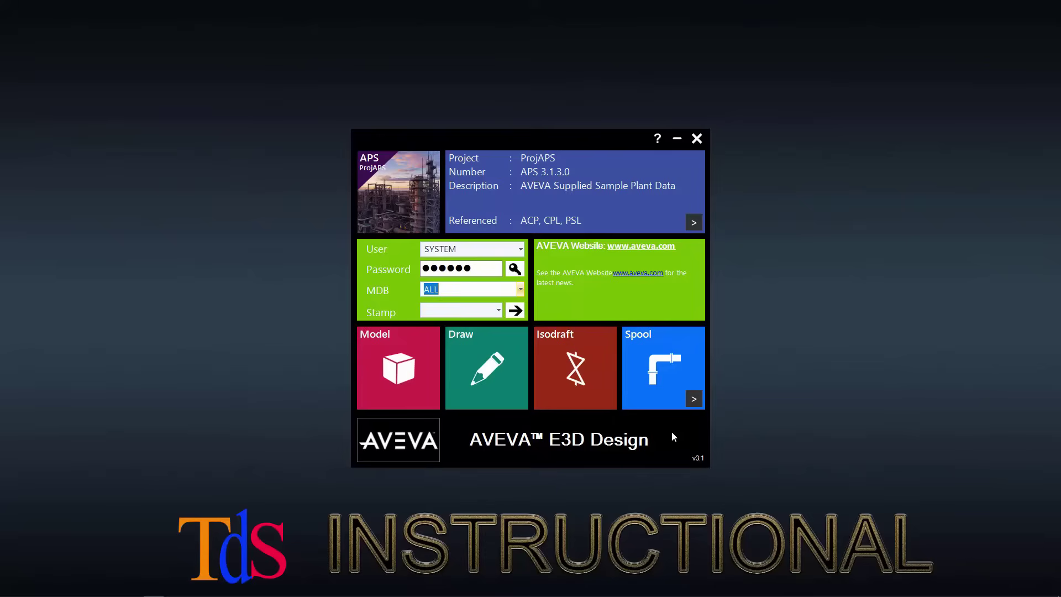
# Reveal the remaining application tiles in the launcher
pyautogui.click(698, 403)
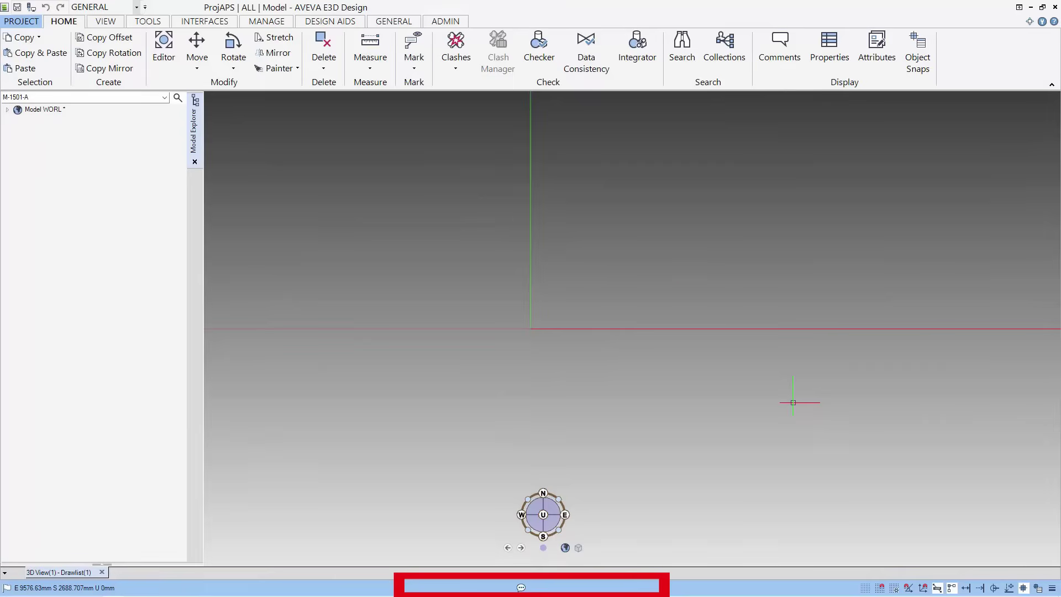
# Expand WORL and SITE-PIPING-AREA01, then show ZONE-PIPING-AREA01's attributes from its context menu
pyautogui.click(41, 110)
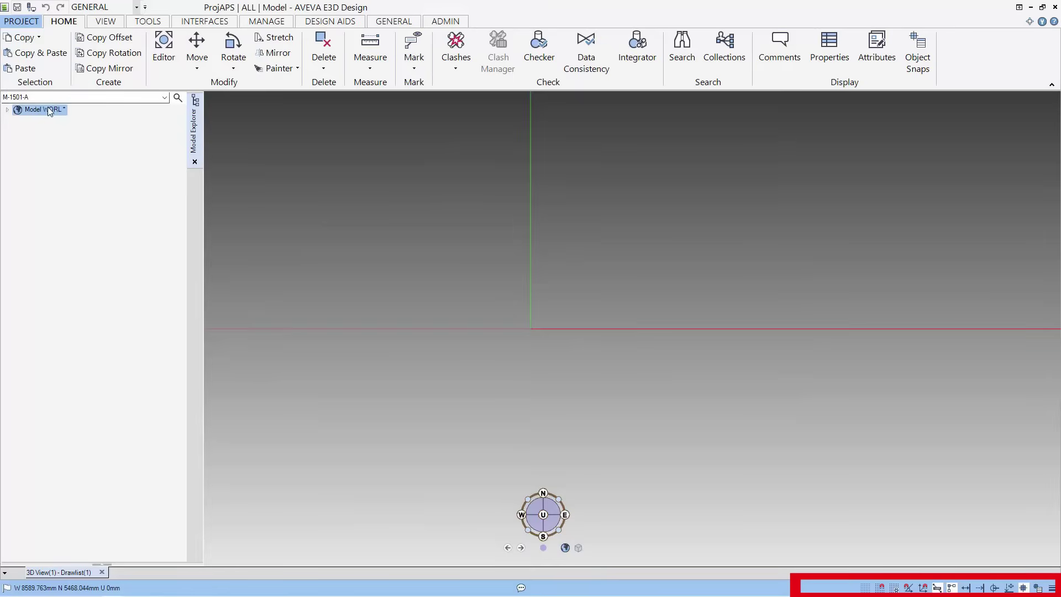
pyautogui.click(7, 109)
pyautogui.doubleClick(80, 164)
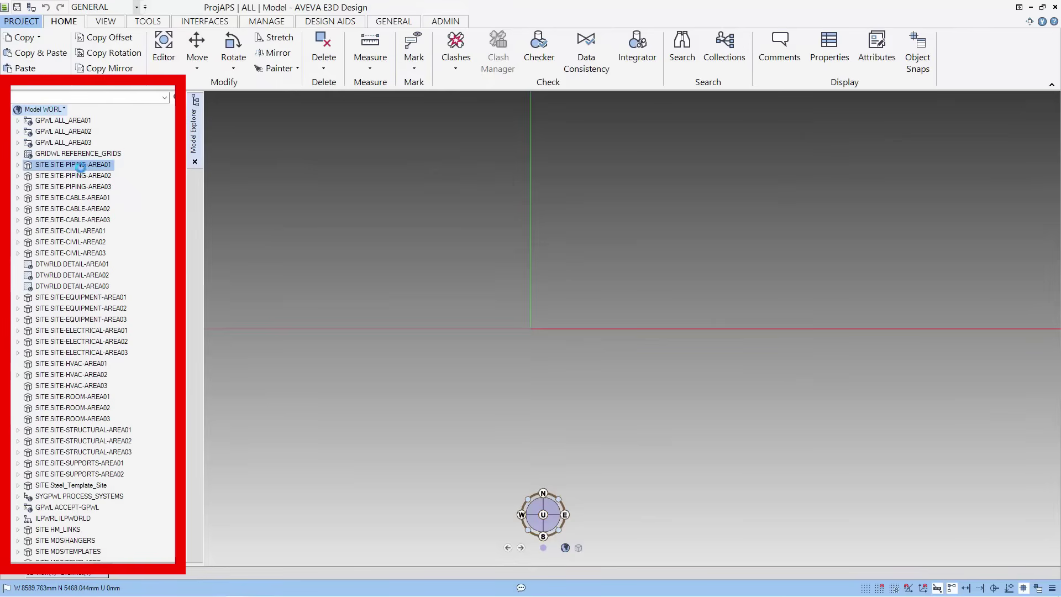
pyautogui.click(80, 175)
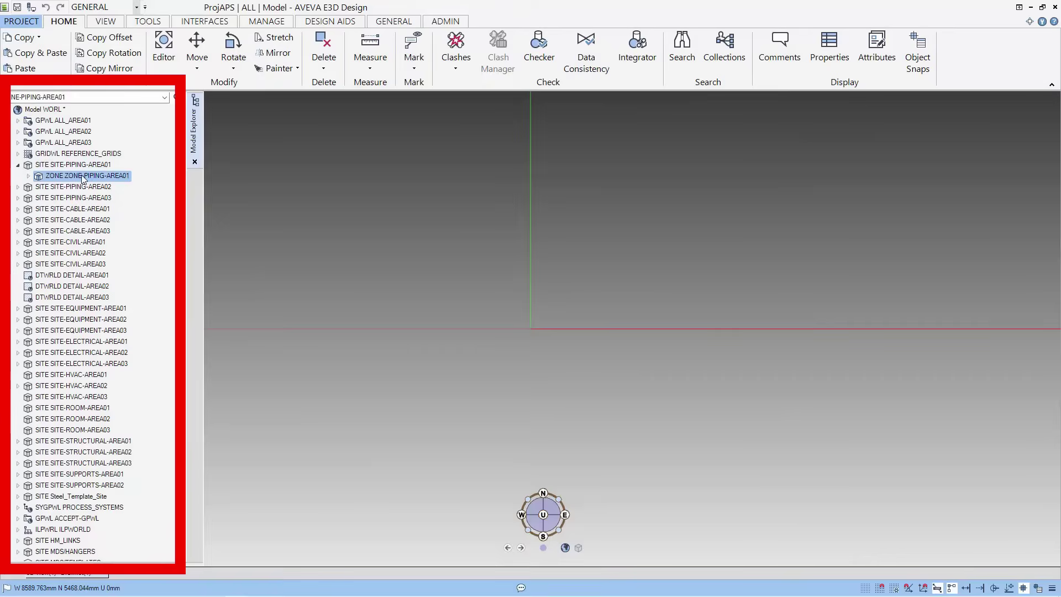
pyautogui.rightClick(82, 175)
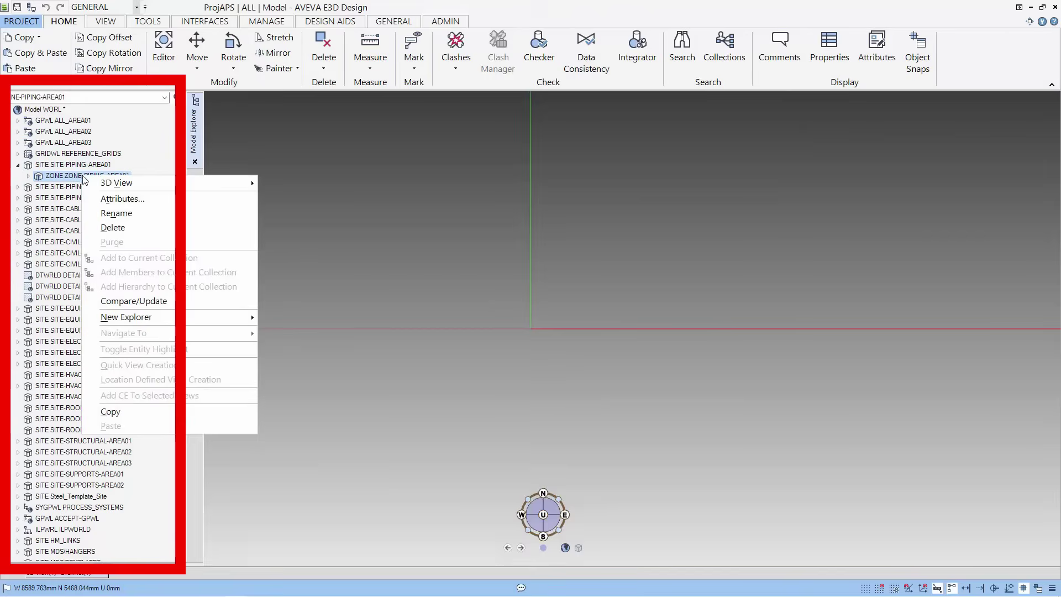
pyautogui.click(130, 199)
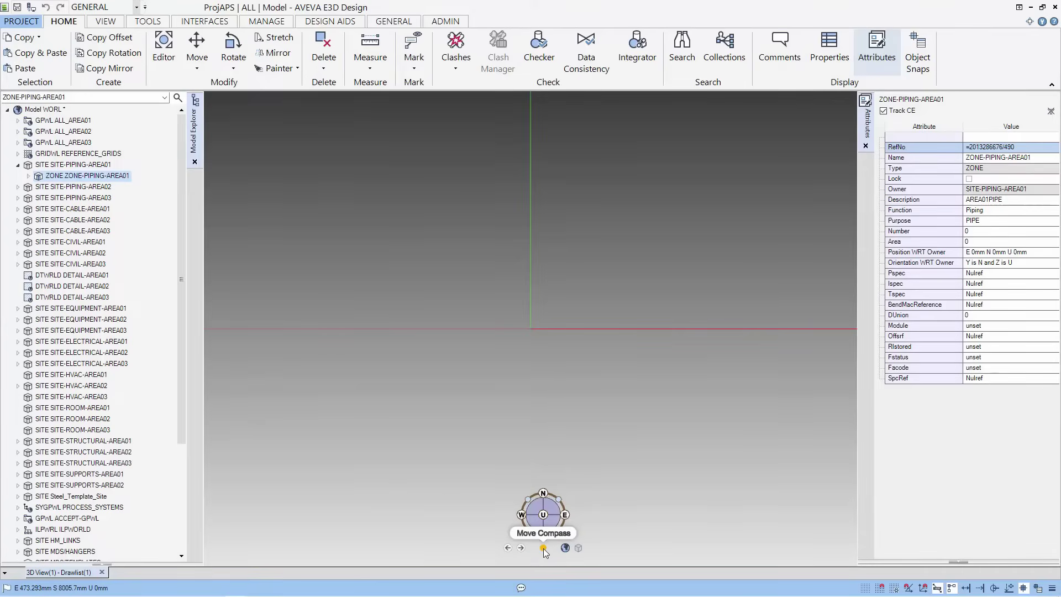
# Pin the Attributes and Model Explorer panels to auto-hide, widening the 3D view
pyautogui.moveTo(543, 548)
pyautogui.mouseDown()
pyautogui.moveTo(605, 498)
pyautogui.moveTo(844, 215)
pyautogui.moveTo(701, 227)
pyautogui.moveTo(532, 508)
pyautogui.moveTo(538, 549)
pyautogui.mouseUp()
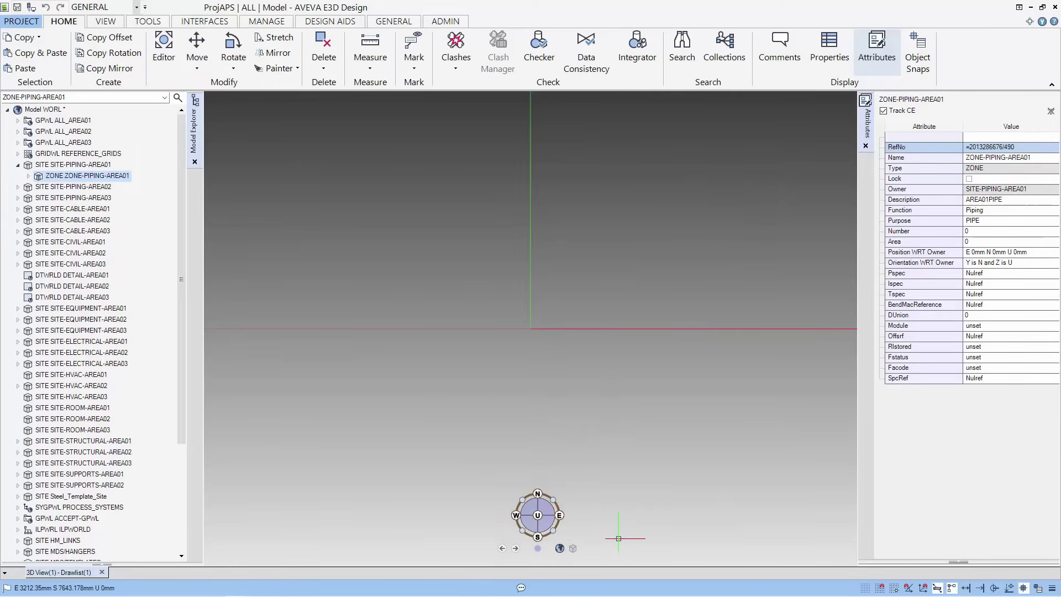
pyautogui.click(869, 121)
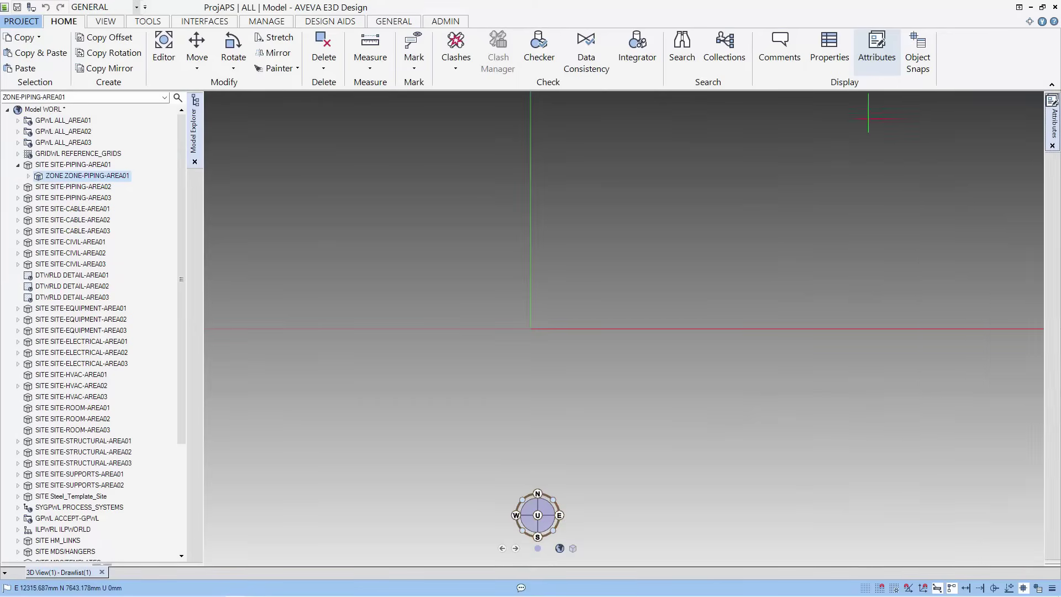
pyautogui.click(195, 136)
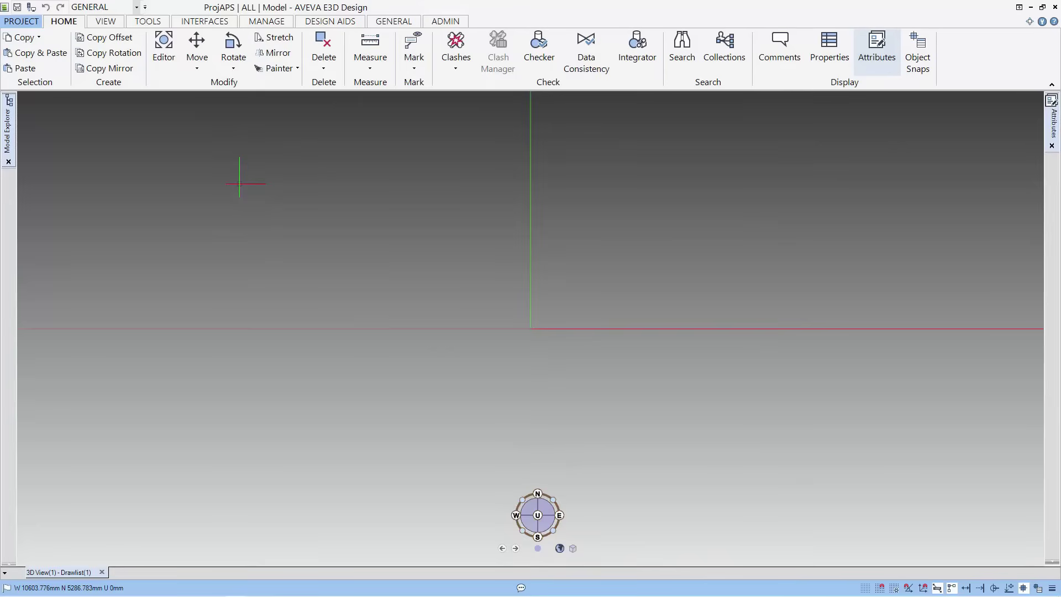
# Clear the current selection and drag the navigation compass to the view's top-right corner
pyautogui.rightClick(523, 304)
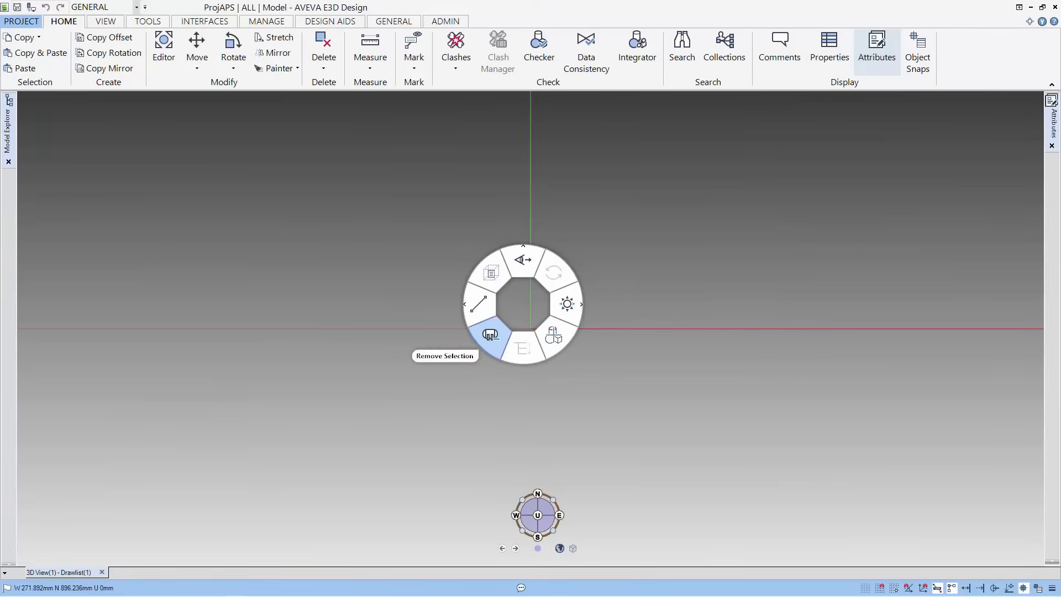
pyautogui.click(489, 335)
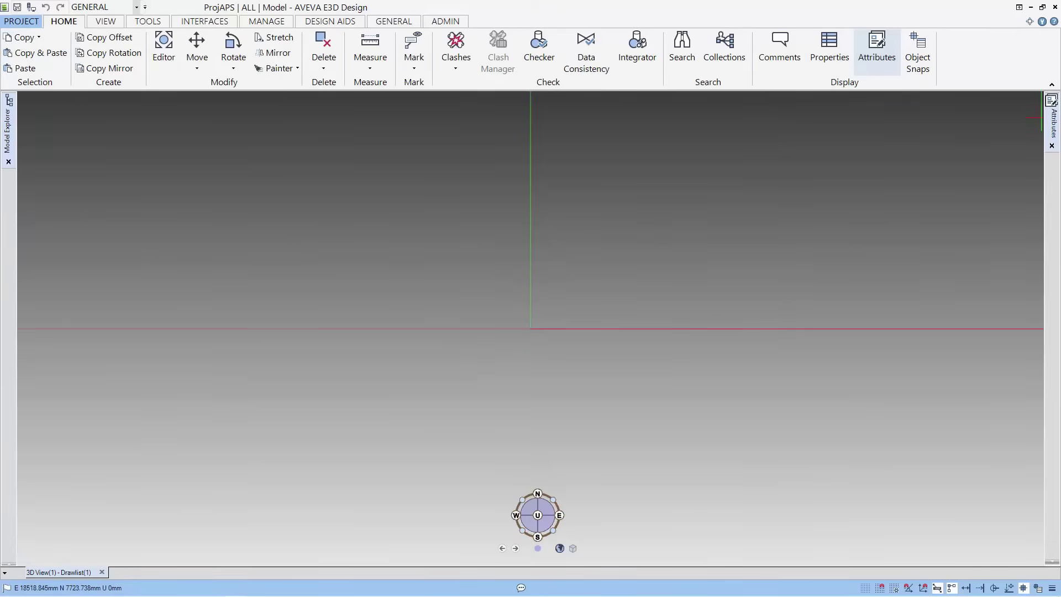
pyautogui.moveTo(1051, 122)
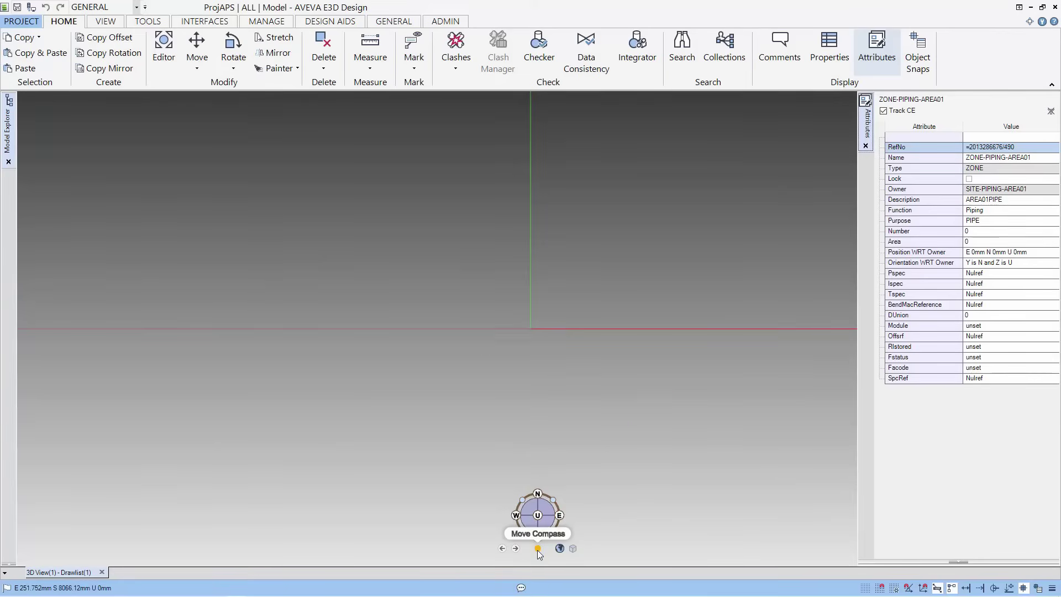
pyautogui.moveTo(537, 549); pyautogui.dragTo(805, 157)
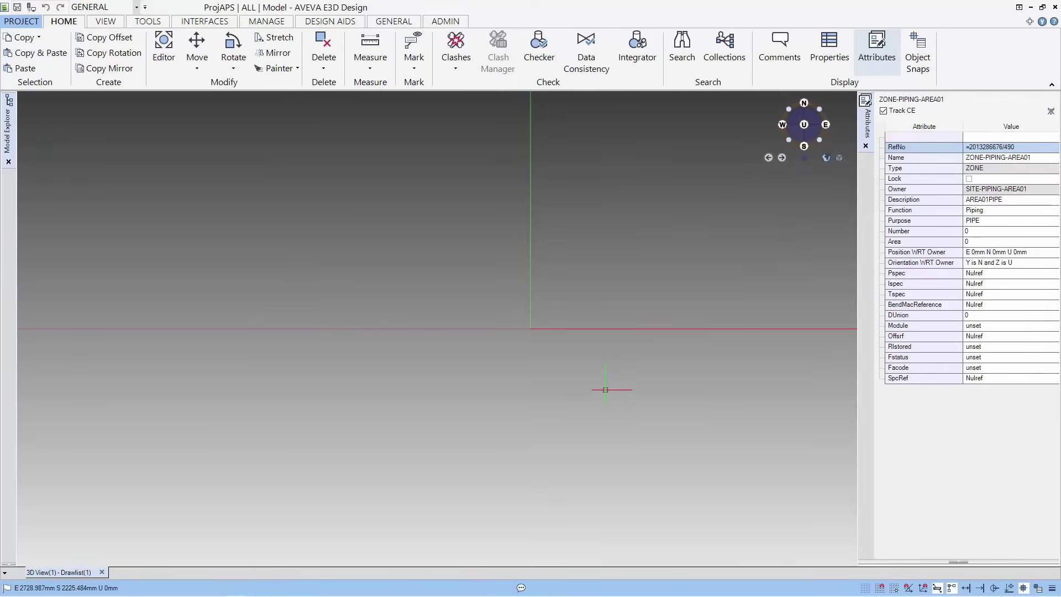
pyautogui.click(21, 21)
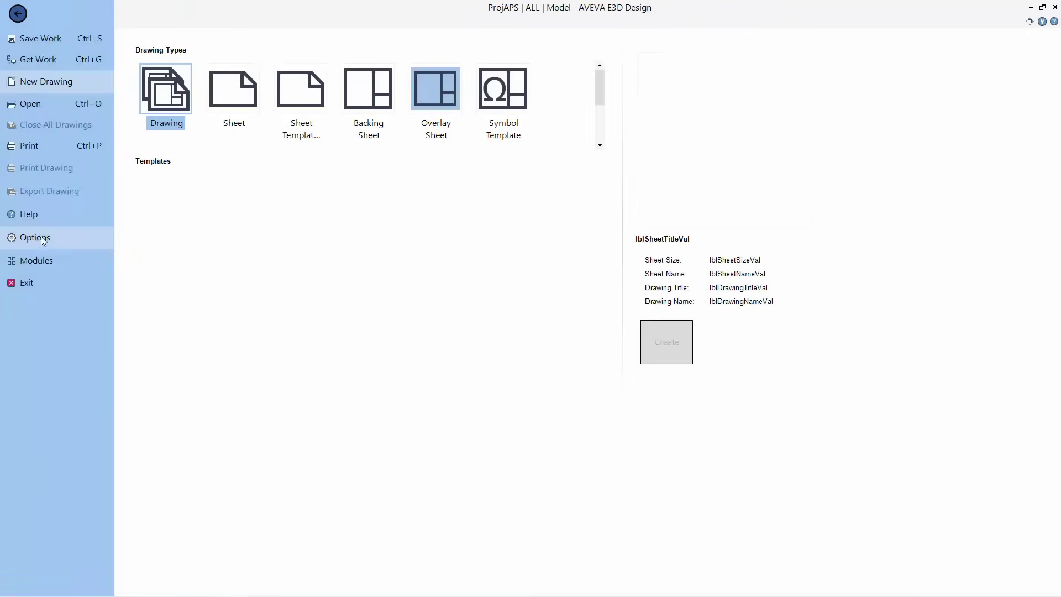
pyautogui.click(38, 242)
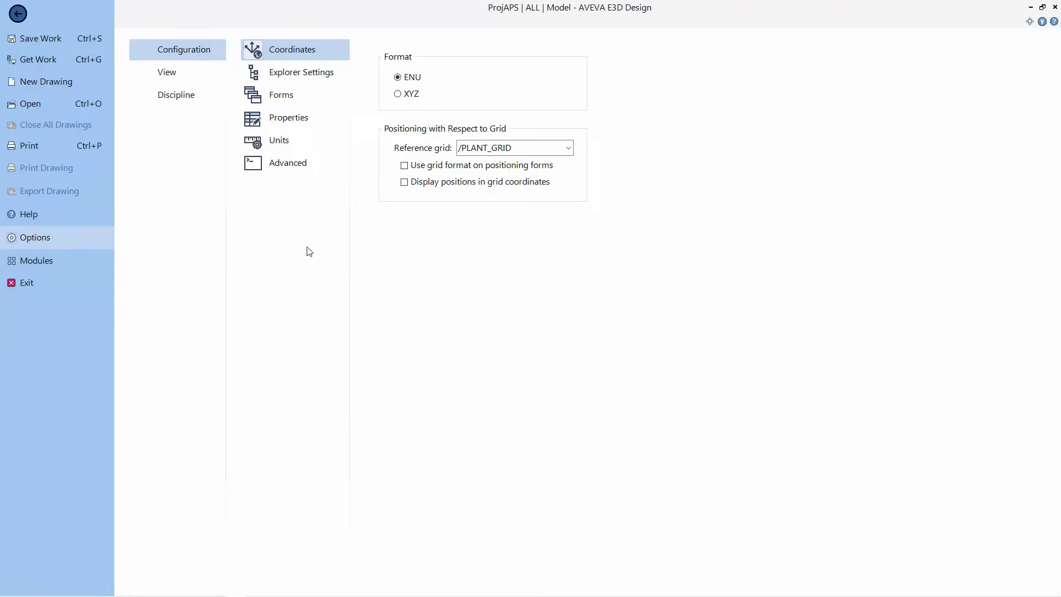
pyautogui.click(173, 77)
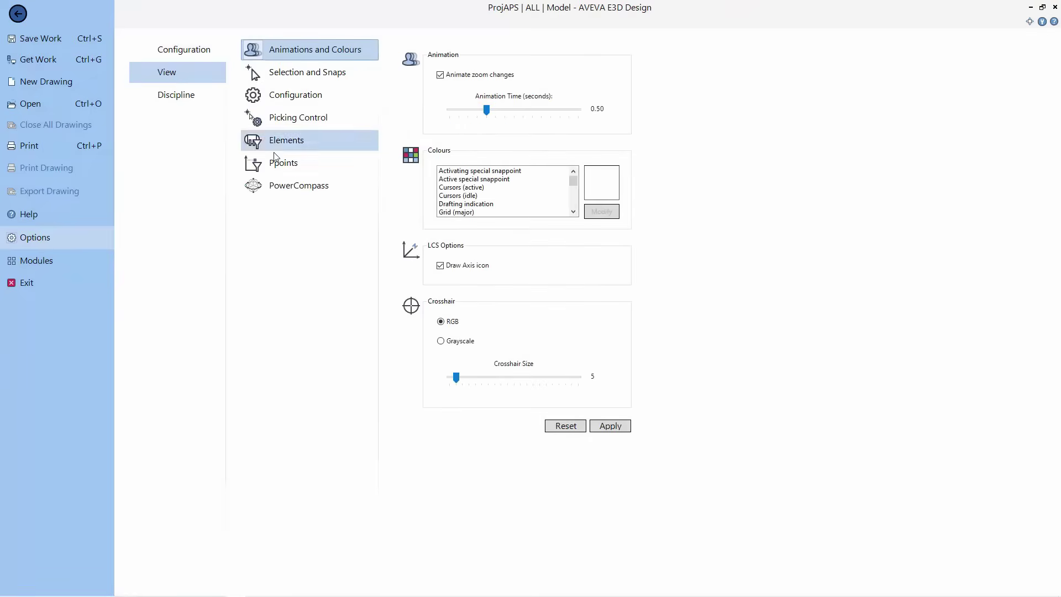
pyautogui.click(287, 188)
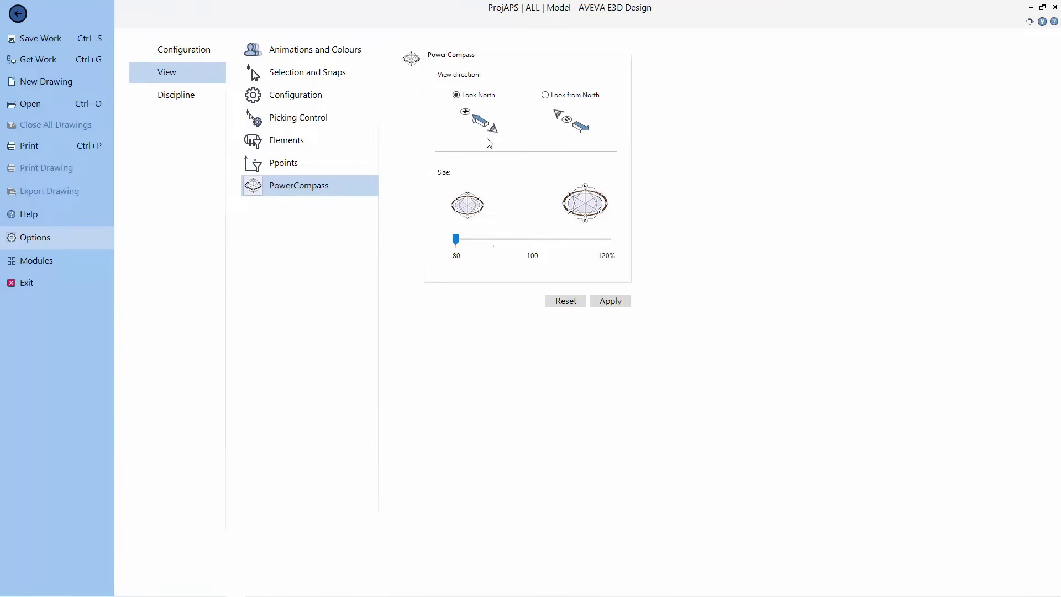
pyautogui.click(24, 14)
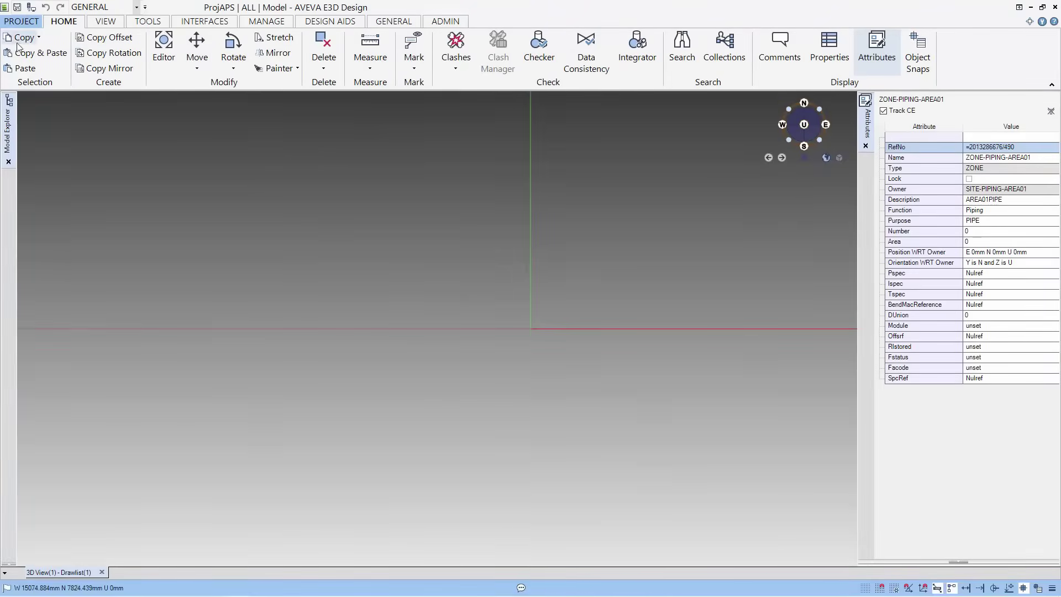
# Dock a new ZONE-PIPING-AREA01 explorer under the shortened model tree and expand it to list pipes
pyautogui.moveTo(11, 119)
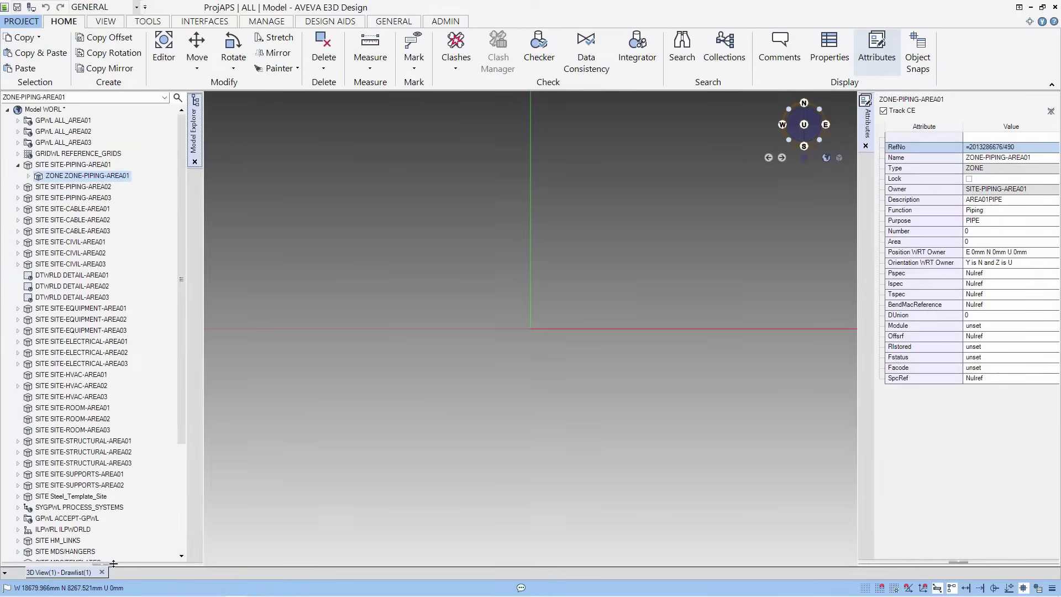
pyautogui.moveTo(113, 563); pyautogui.dragTo(113, 320)
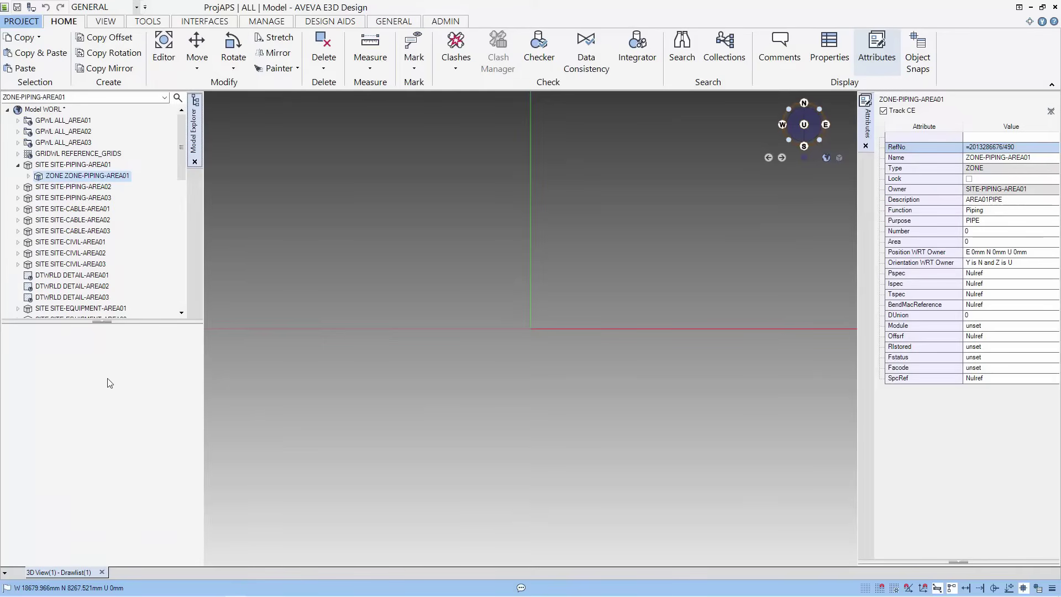
pyautogui.rightClick(109, 178)
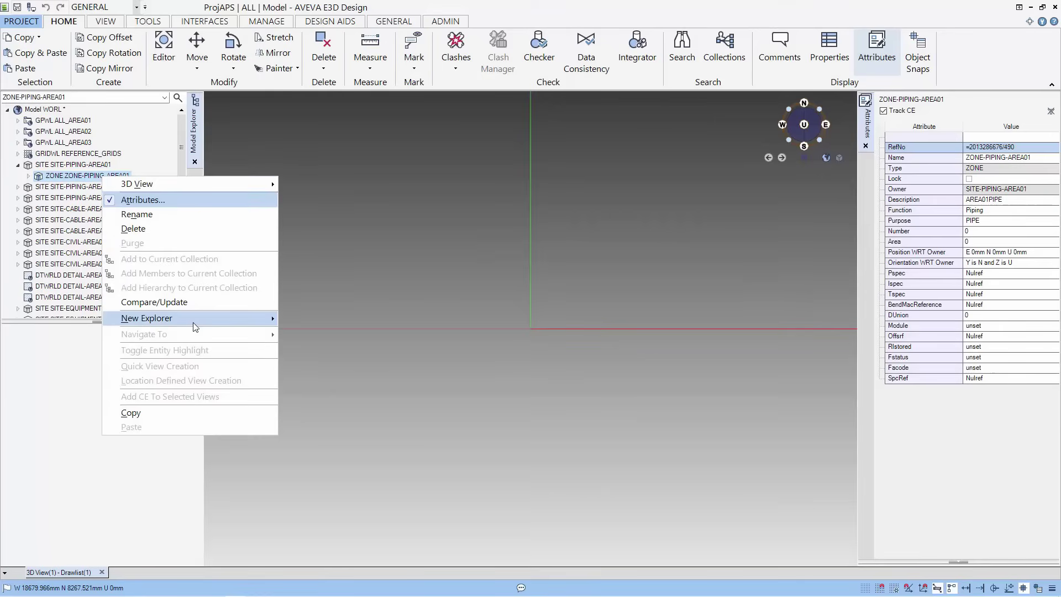
pyautogui.moveTo(197, 320)
pyautogui.click(293, 322)
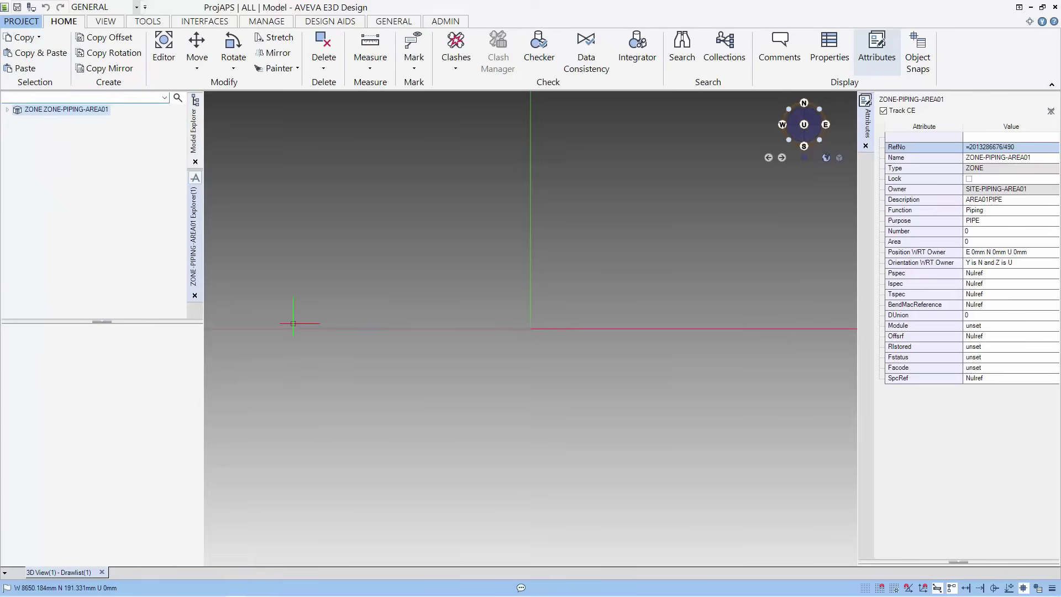
pyautogui.moveTo(198, 263); pyautogui.dragTo(145, 393)
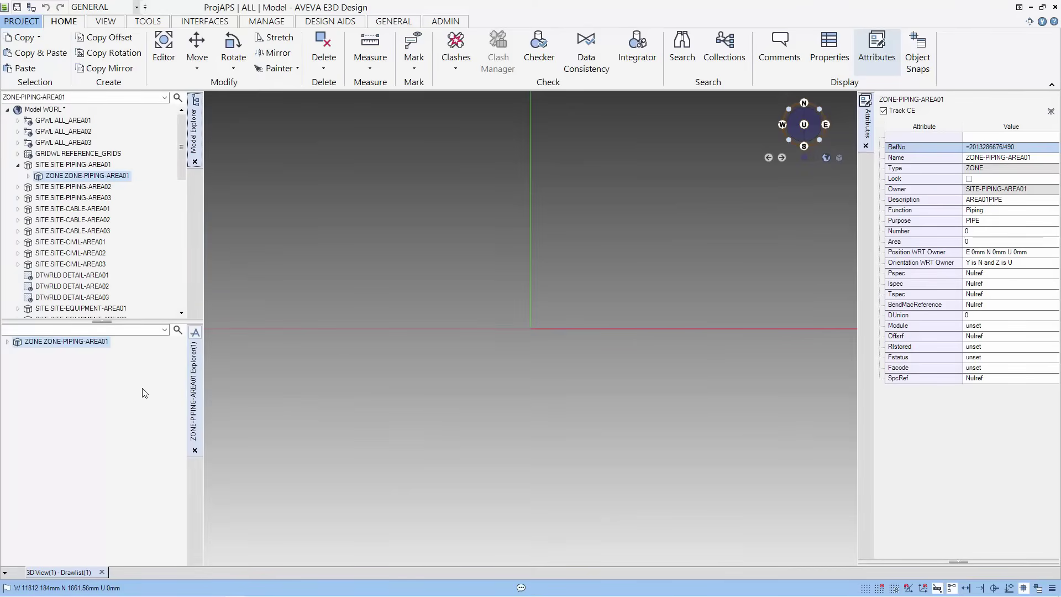
pyautogui.click(7, 342)
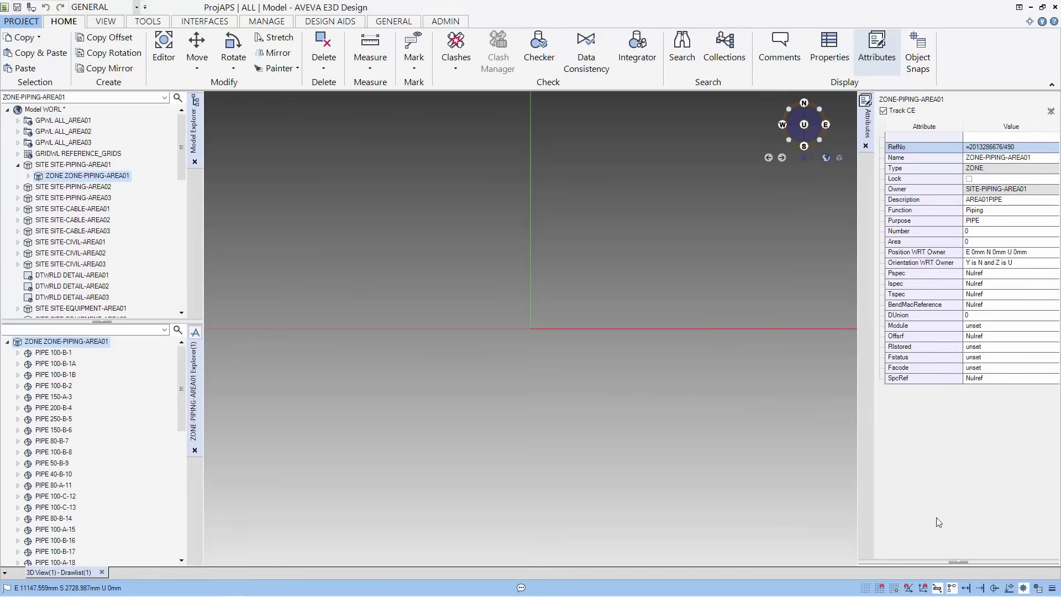
pyautogui.moveTo(970, 561); pyautogui.dragTo(954, 339)
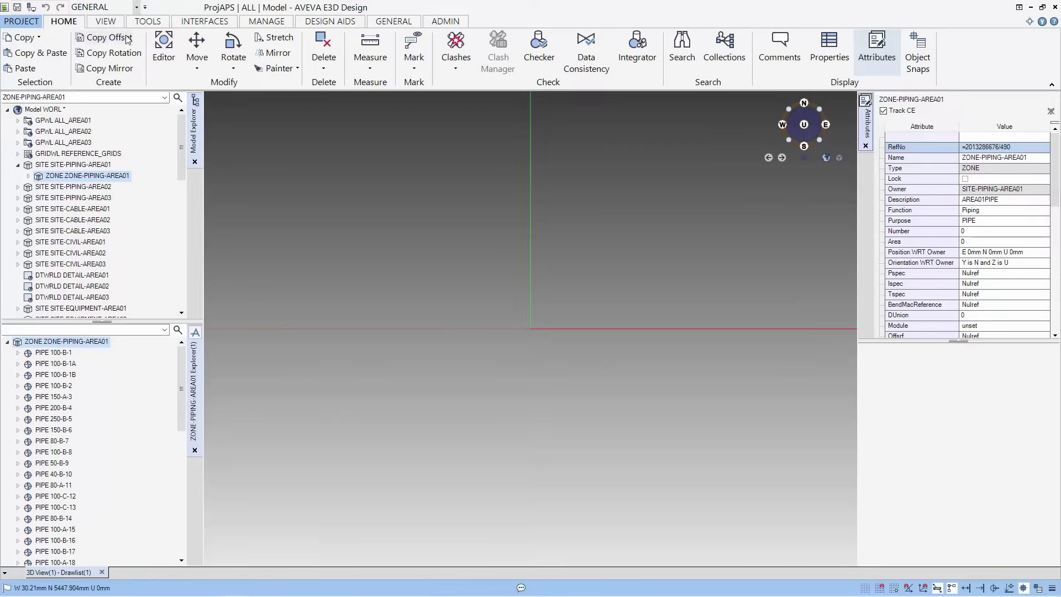
pyautogui.click(158, 25)
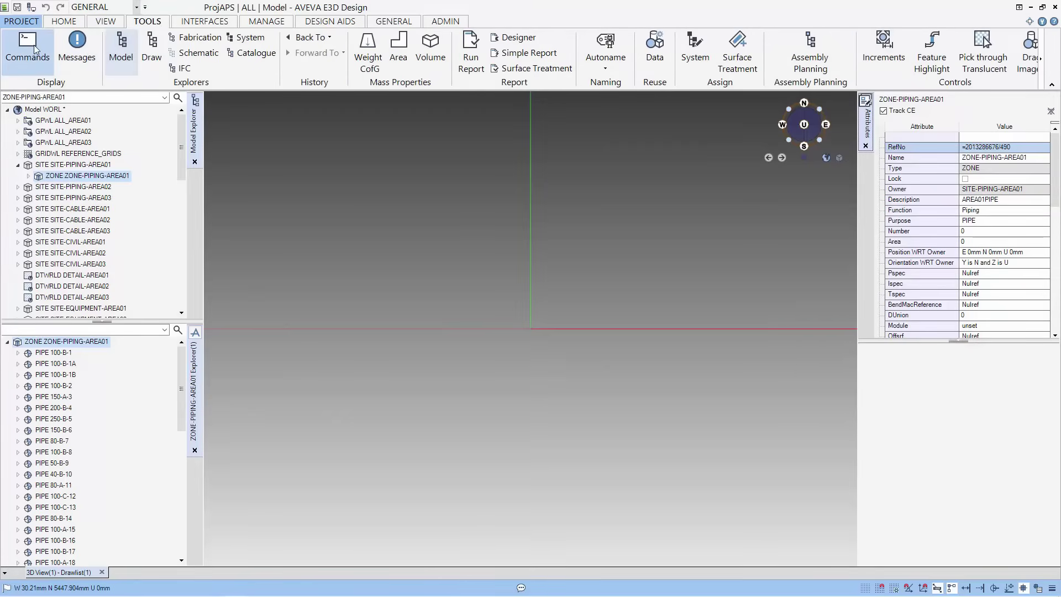
# Open the Command Window from Commands and dock it under the Attributes panel
pyautogui.click(34, 45)
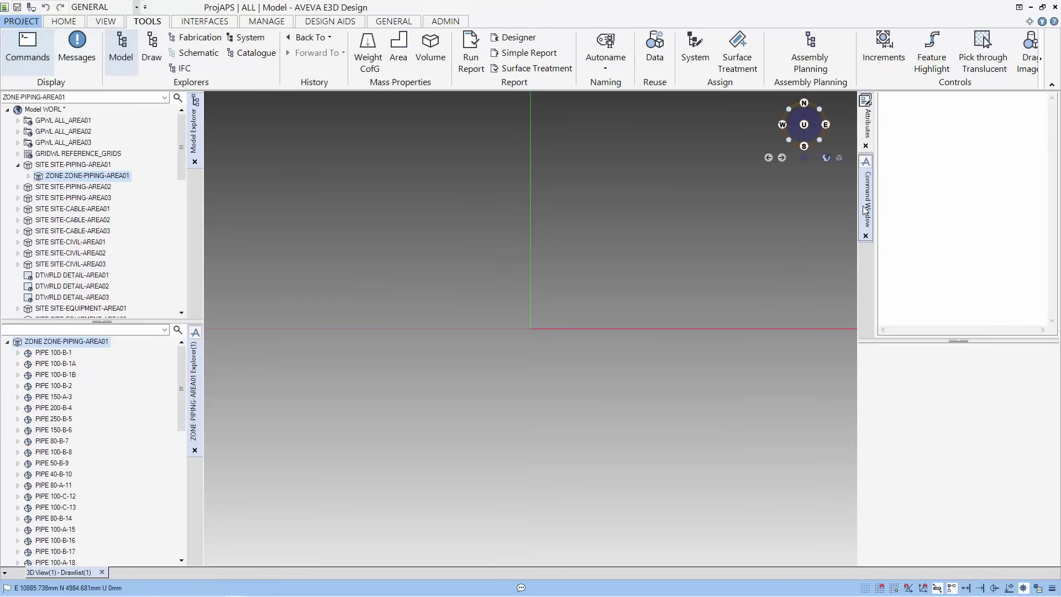
pyautogui.moveTo(867, 209); pyautogui.dragTo(919, 381)
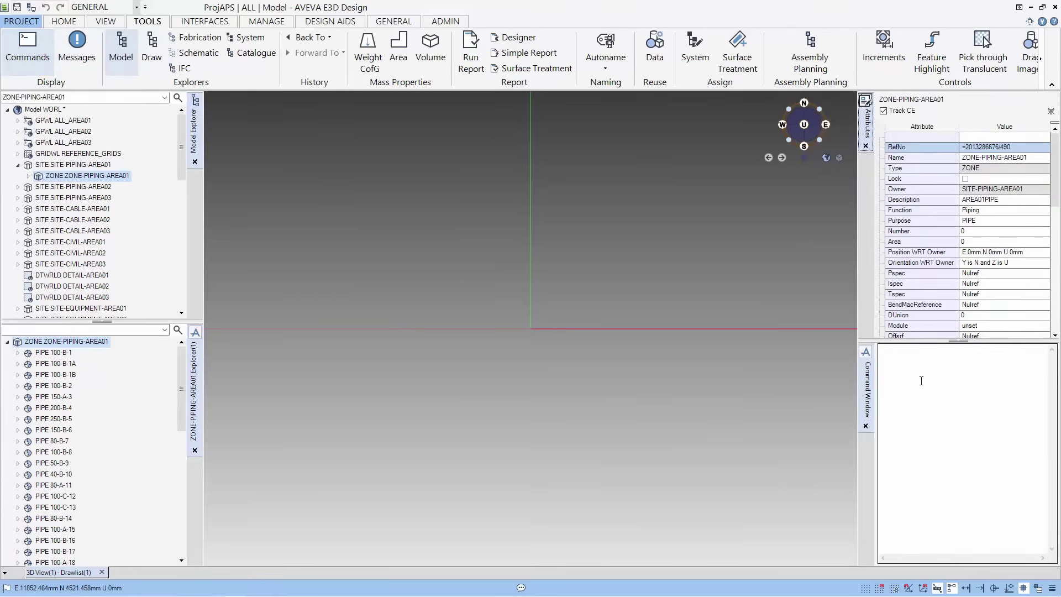
# Float the Attributes and Command Window panel set and pull the Command Window off its dock
pyautogui.rightClick(868, 390)
pyautogui.click(895, 395)
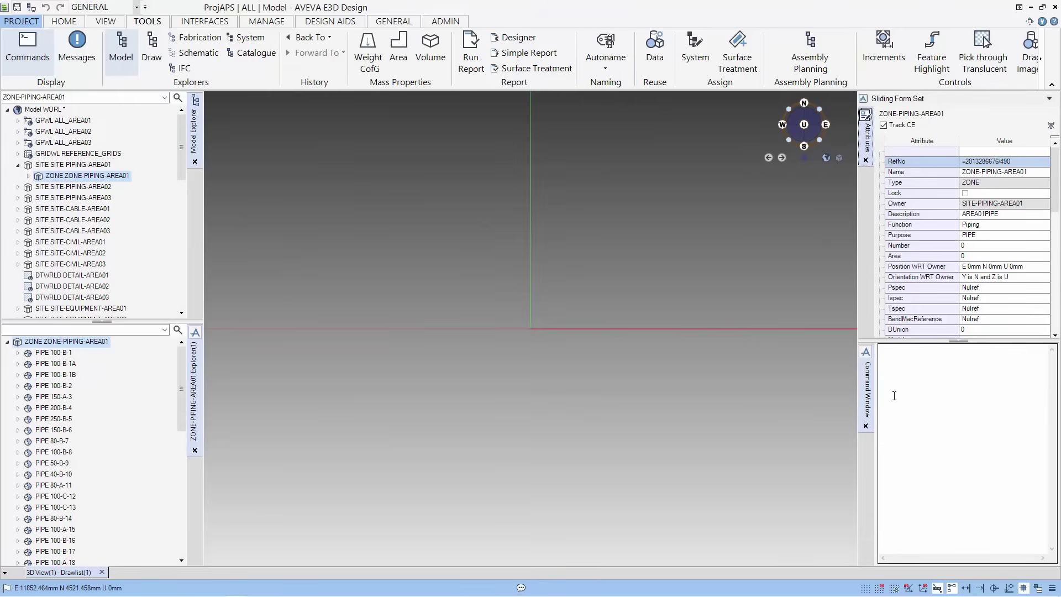
pyautogui.moveTo(867, 389); pyautogui.dragTo(939, 437)
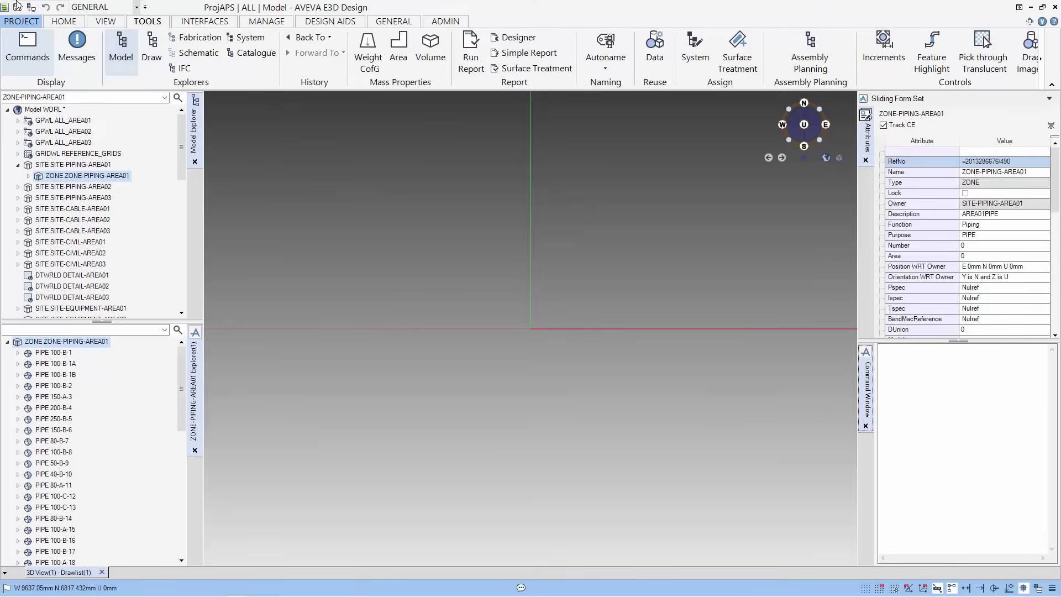
# Add Measure to the Quick Access Toolbar and check its measuring options list
pyautogui.click(63, 25)
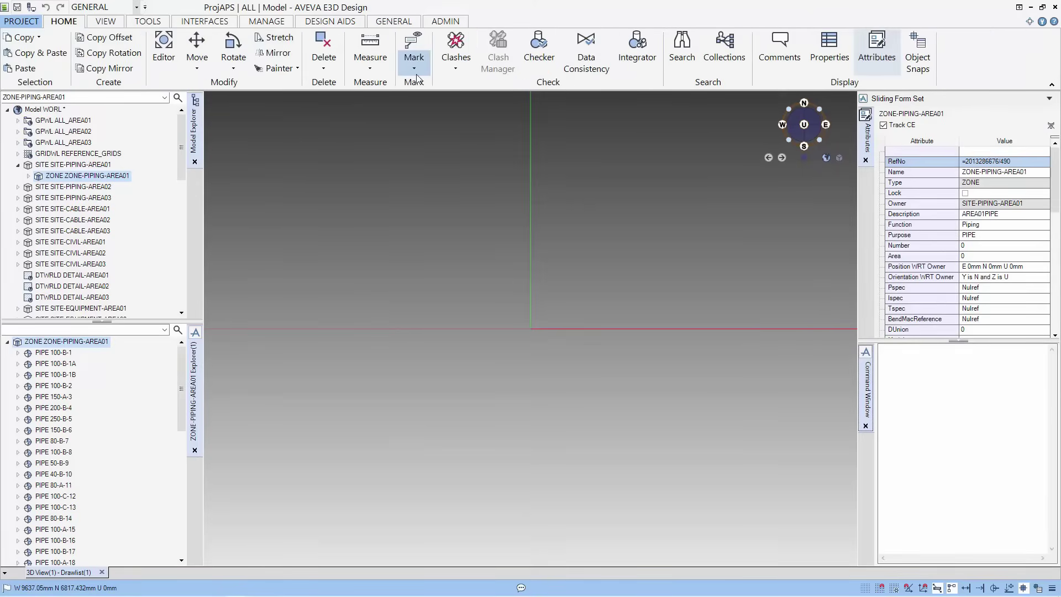
pyautogui.rightClick(372, 54)
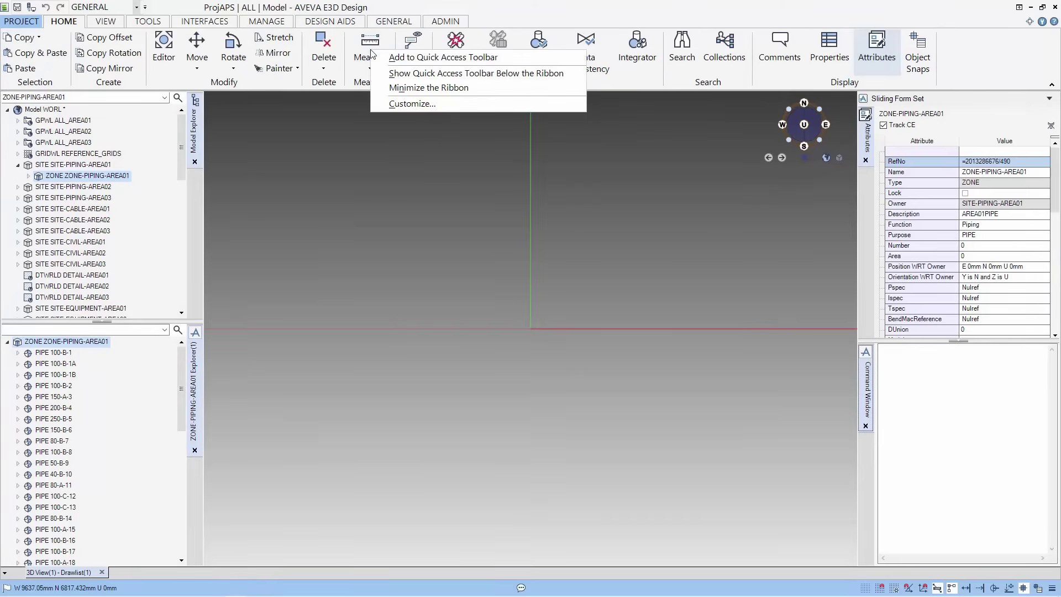
pyautogui.click(409, 58)
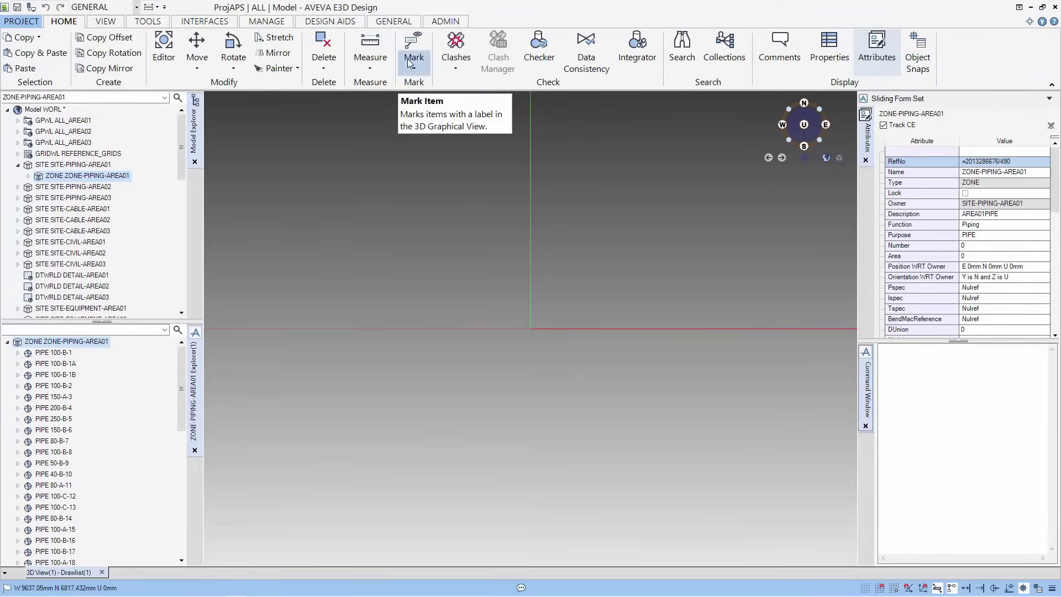
pyautogui.click(157, 7)
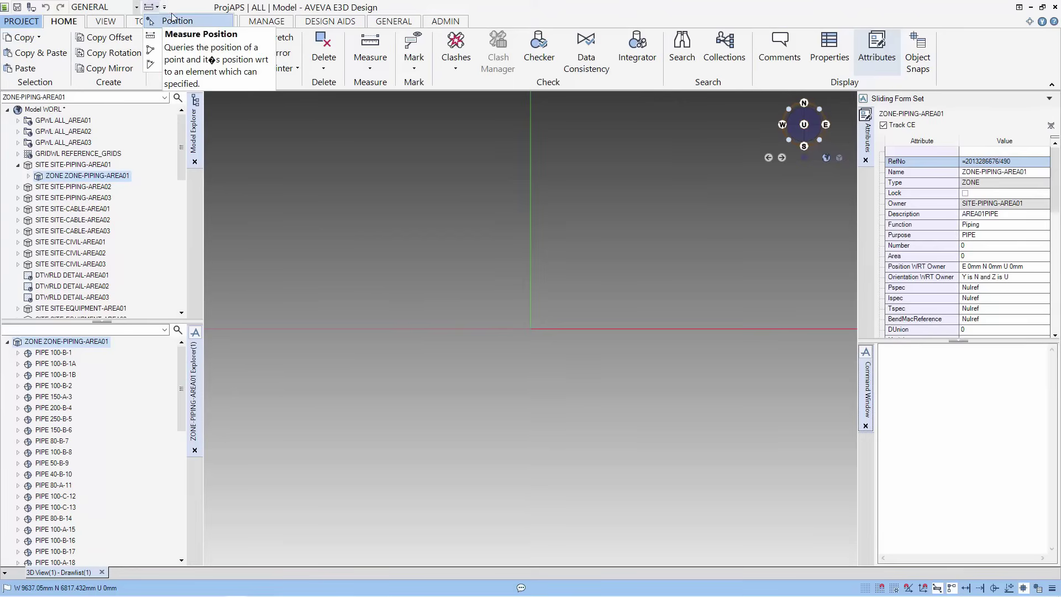
pyautogui.click(193, 8)
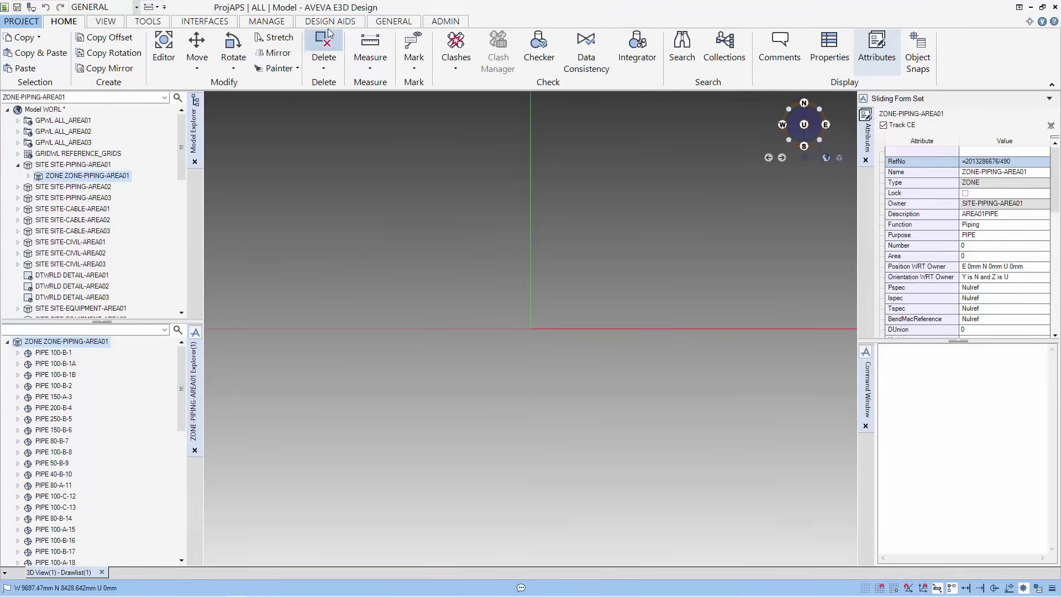
# Look at the customisation options for Site on GENERAL, then return to HOME
pyautogui.click(386, 21)
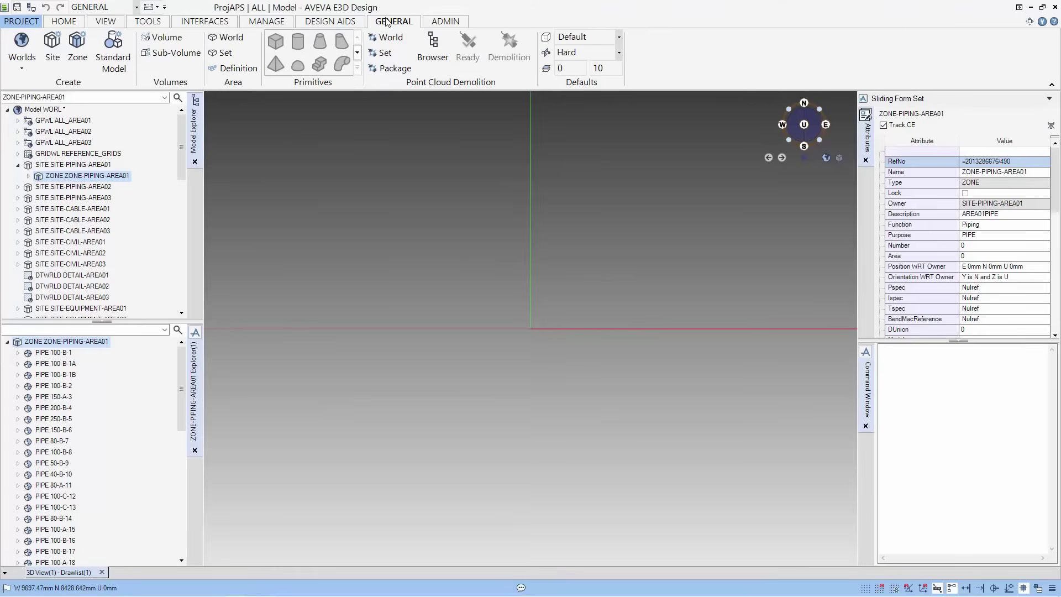
pyautogui.rightClick(59, 45)
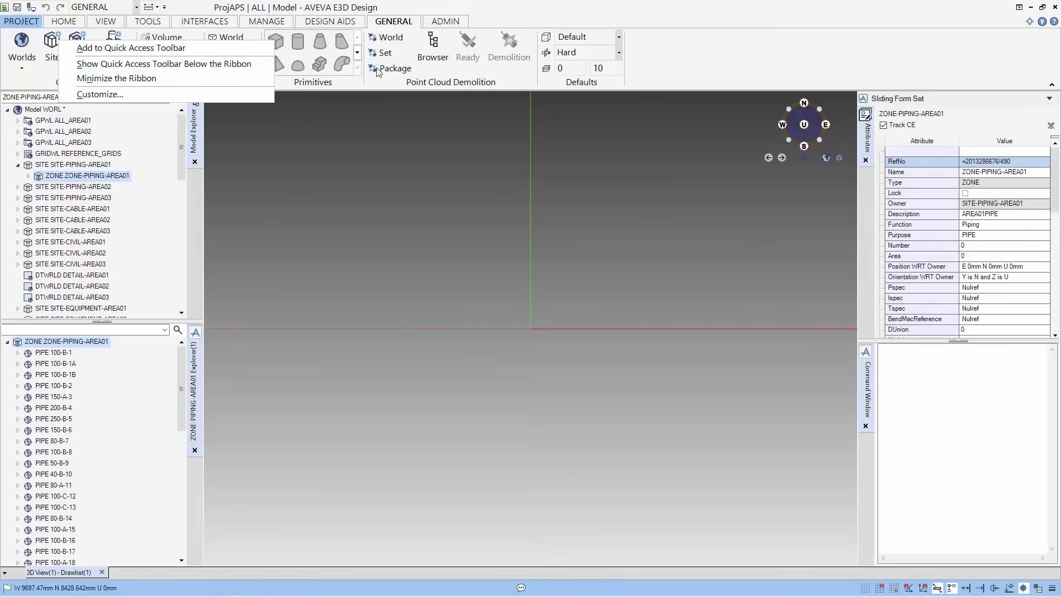
pyautogui.click(757, 79)
pyautogui.click(62, 23)
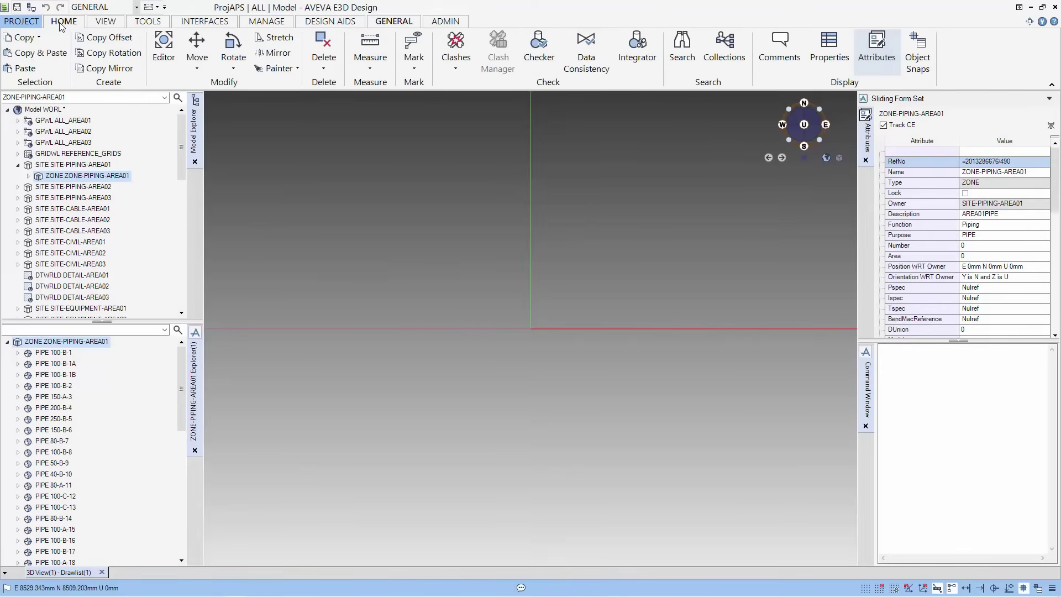
# Pick EQUIPMENT from the discipline list at the top left
pyautogui.click(137, 7)
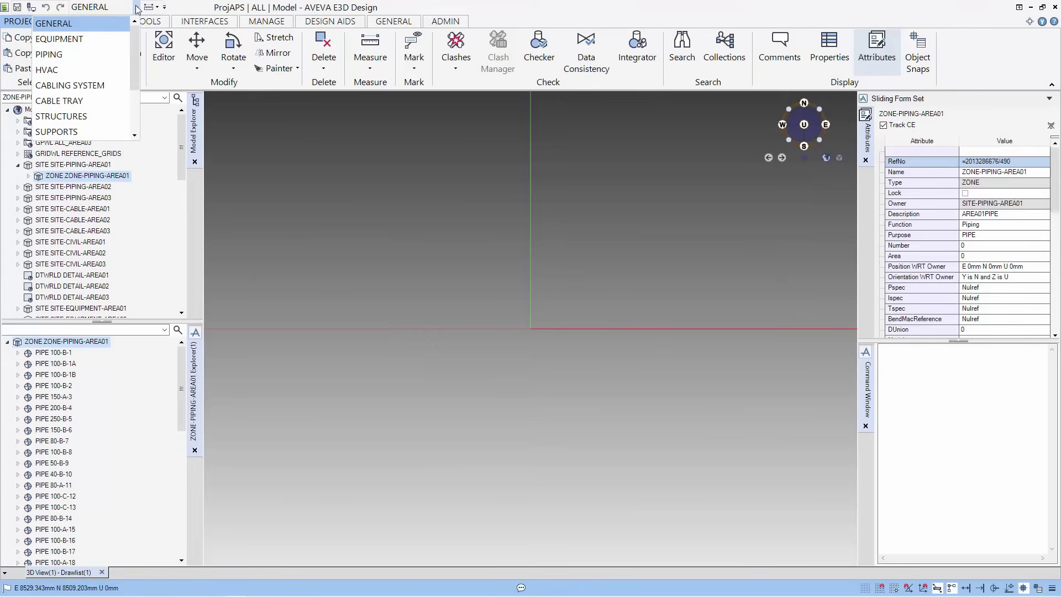
pyautogui.click(82, 41)
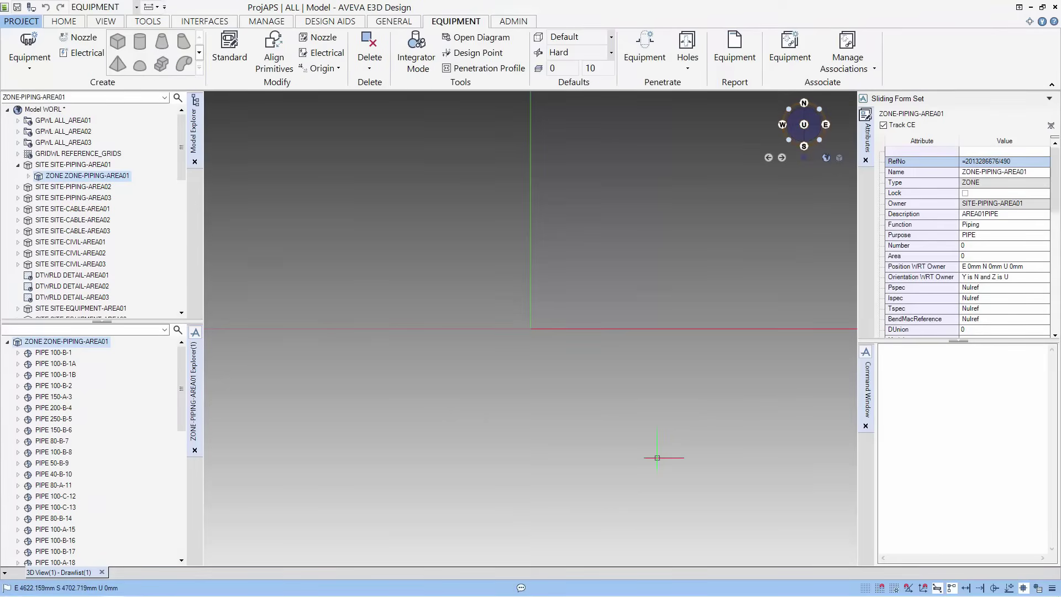
# Expand ALL_AREA01 and add the AREA01_EQUI equipment to the 3D view with Add CE
pyautogui.doubleClick(82, 126)
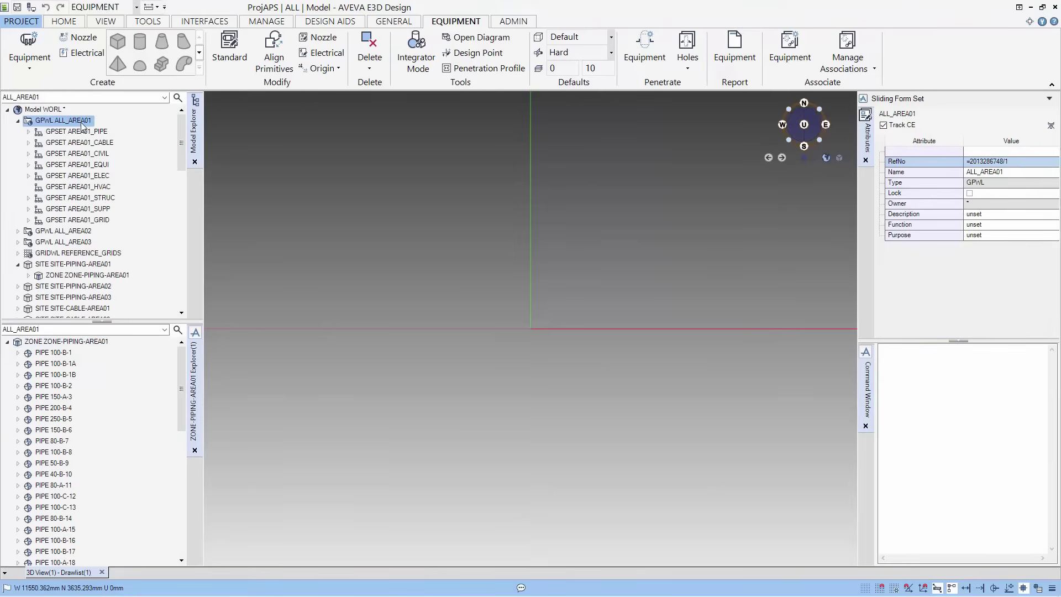
pyautogui.click(88, 167)
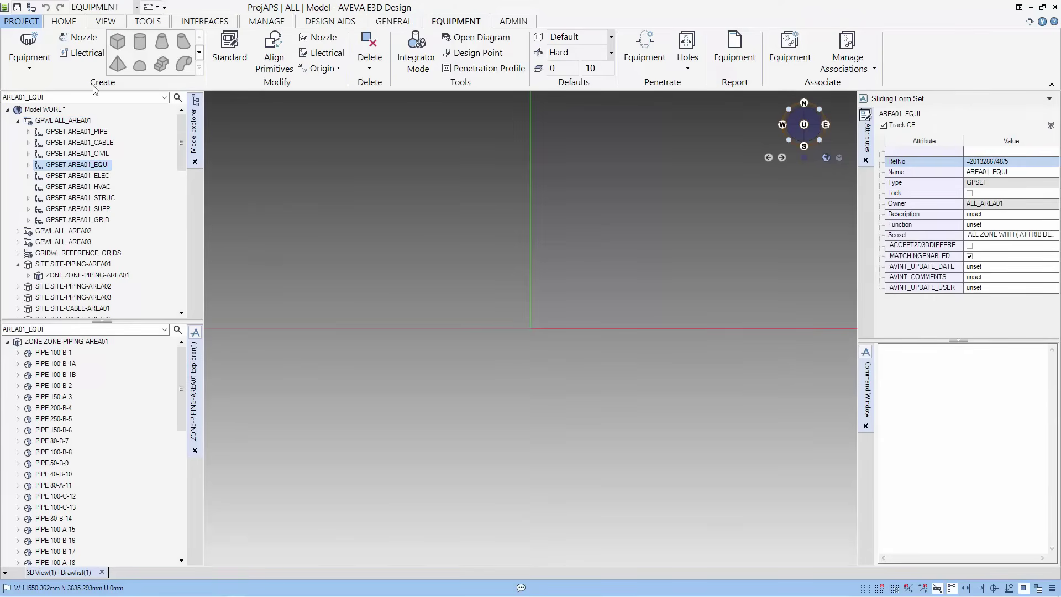
pyautogui.click(108, 23)
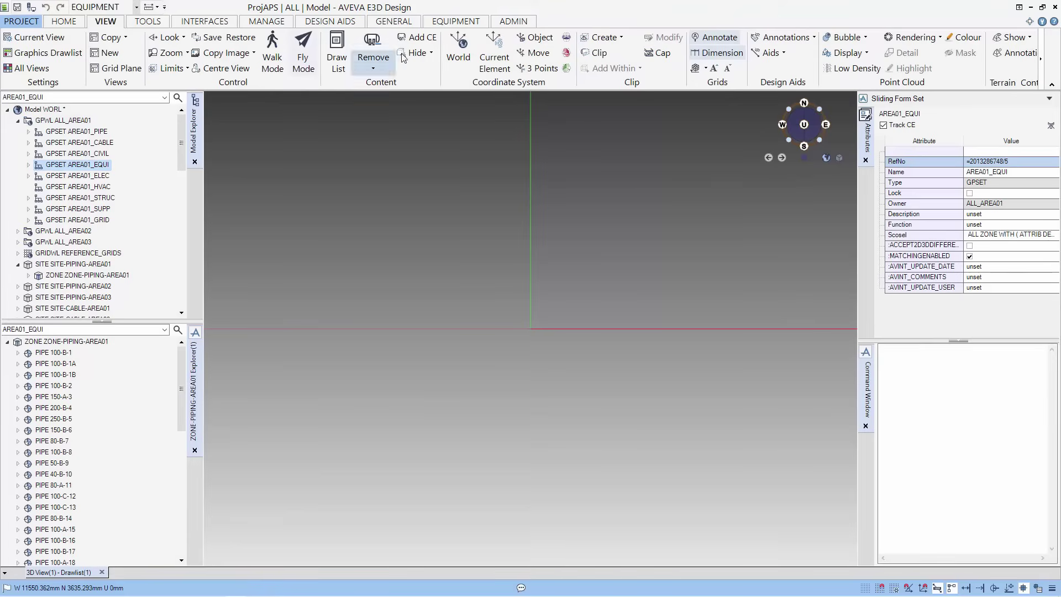
pyautogui.click(430, 42)
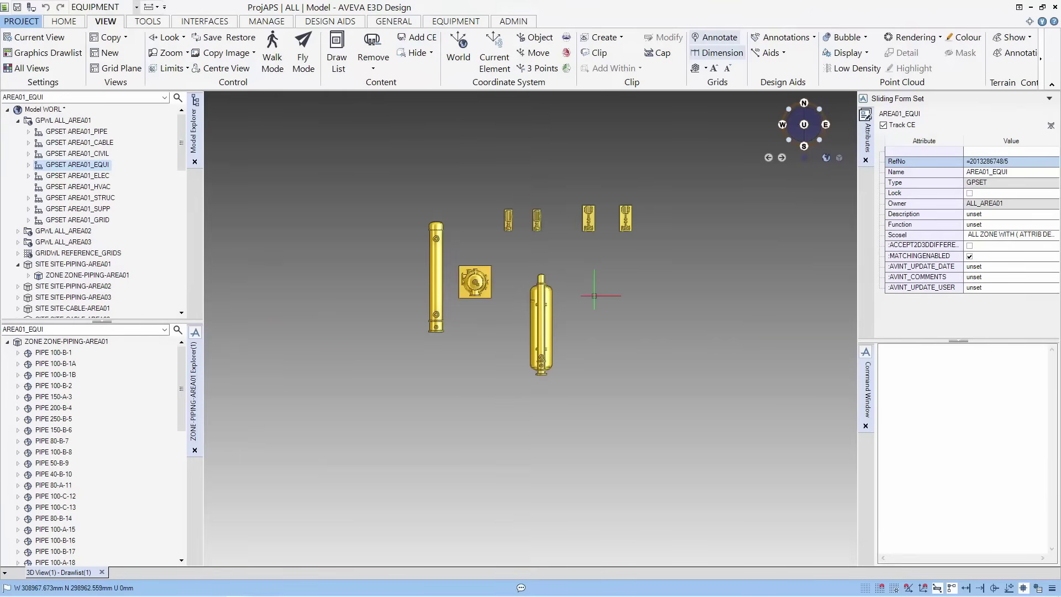
# Drag GPSET AREA01_PIPE into the 3D view to display the piping
pyautogui.click(86, 131)
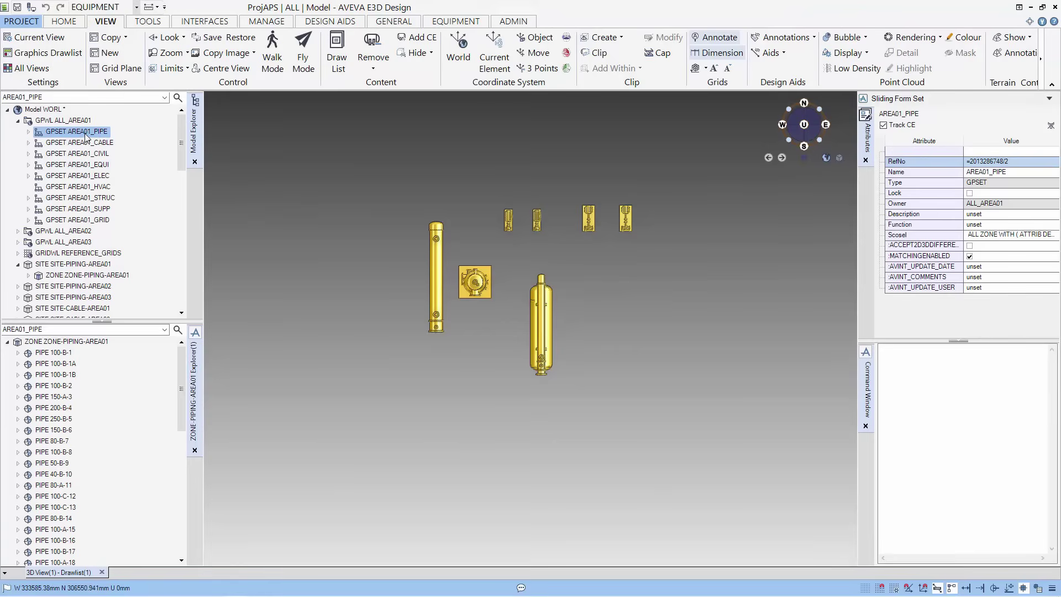
pyautogui.moveTo(86, 136); pyautogui.dragTo(194, 145)
pyautogui.moveTo(314, 201); pyautogui.dragTo(315, 200)
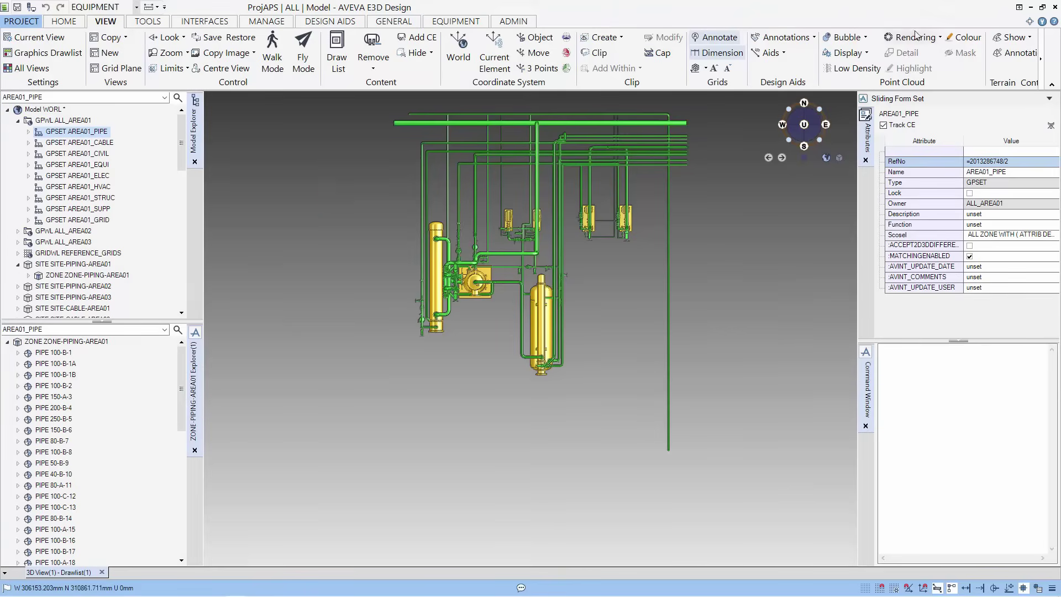
# Hide the side panels and orbit and zoom the model to an isometric view
pyautogui.click(1030, 22)
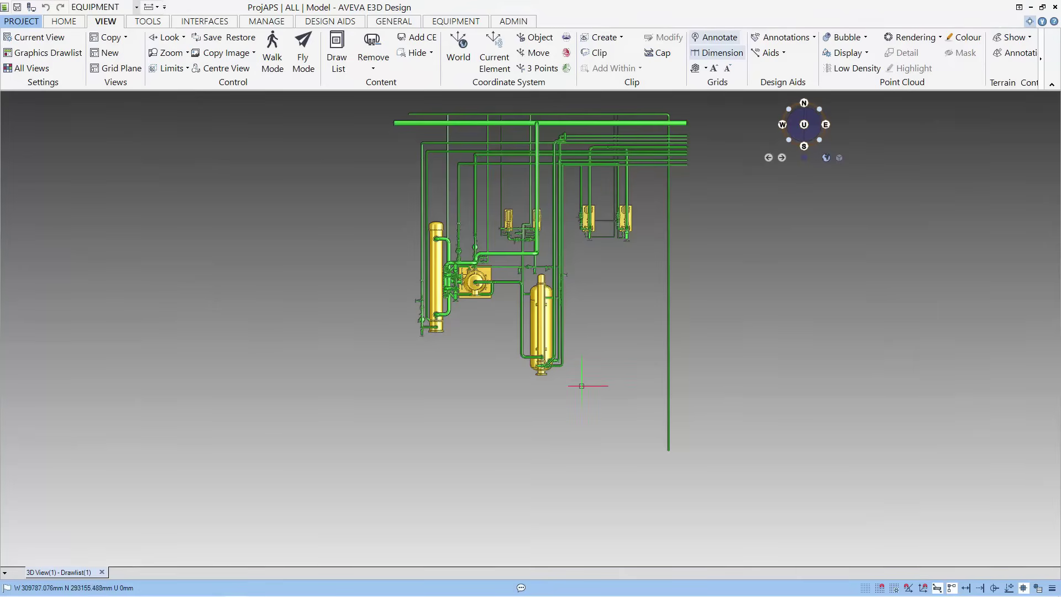
pyautogui.moveTo(581, 386); pyautogui.dragTo(387, 437, button='middle')
pyautogui.scroll(3, 357, 452)
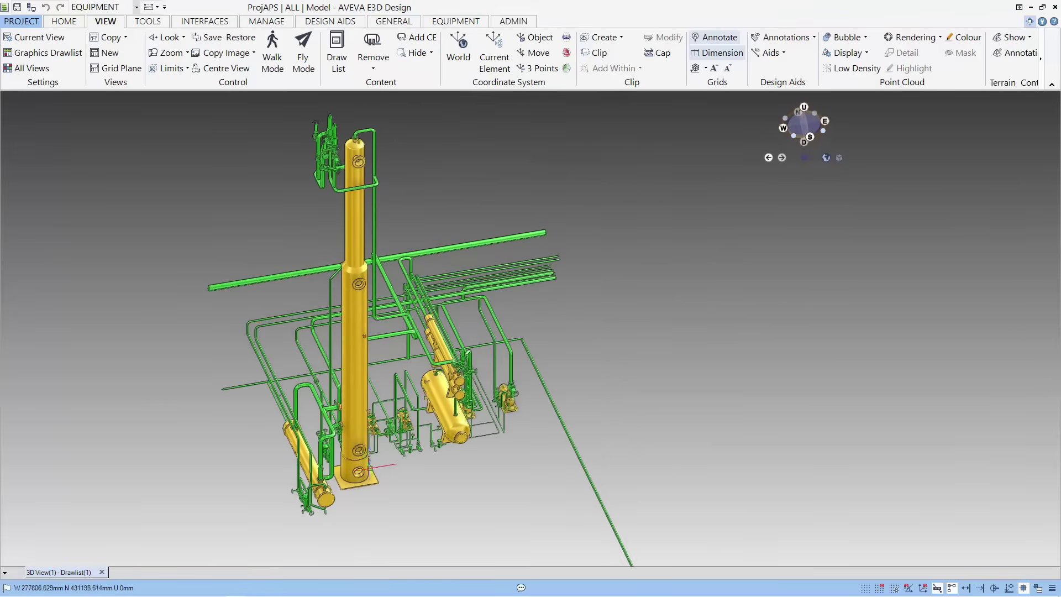
pyautogui.moveTo(357, 446); pyautogui.dragTo(437, 445, button='middle')
pyautogui.scroll(2, 358, 423)
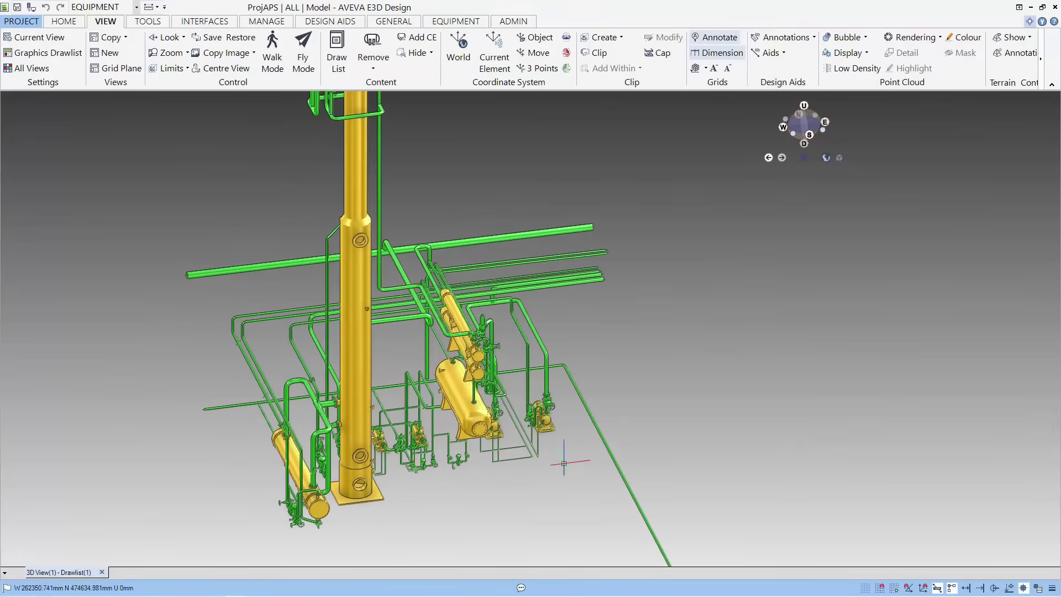
pyautogui.scroll(5, 546, 422)
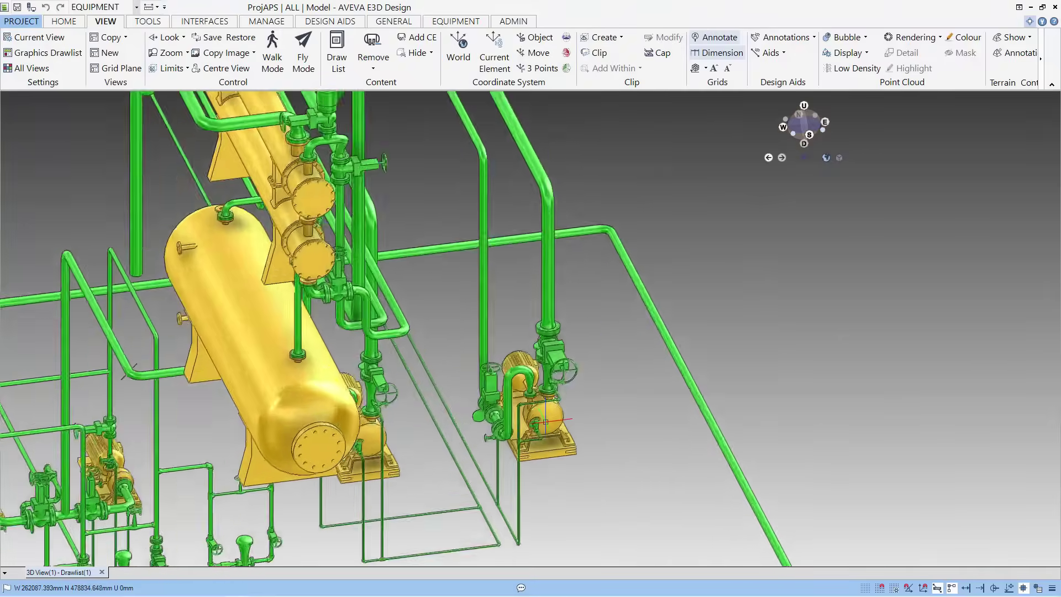
pyautogui.scroll(-2, 546, 421)
pyautogui.scroll(4, 545, 423)
pyautogui.scroll(-6, 545, 424)
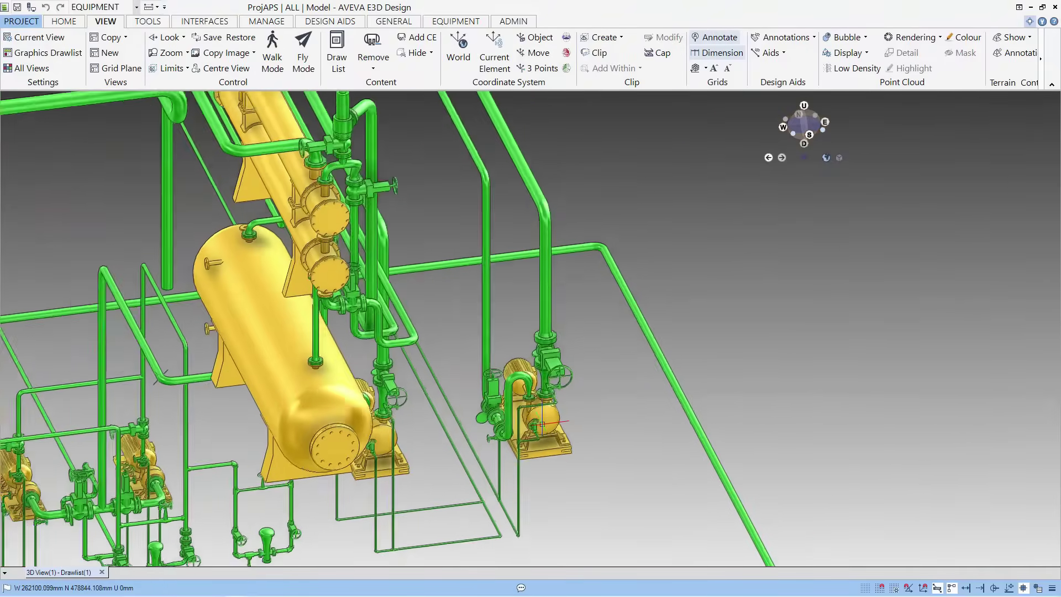
pyautogui.scroll(-5, 542, 424)
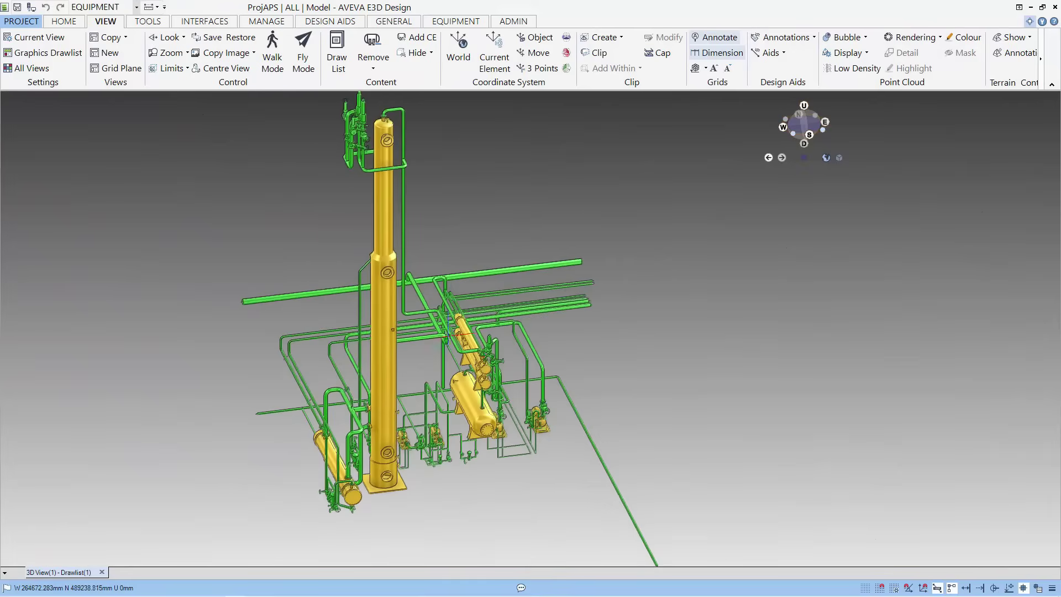
pyautogui.scroll(6, 455, 318)
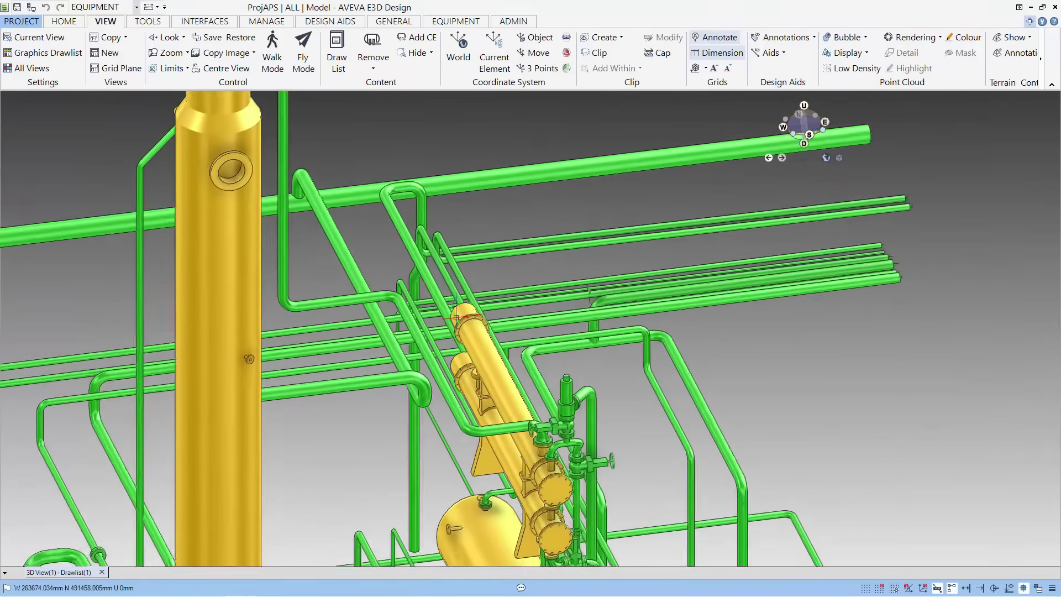
pyautogui.scroll(2, 455, 317)
pyautogui.scroll(-6, 456, 318)
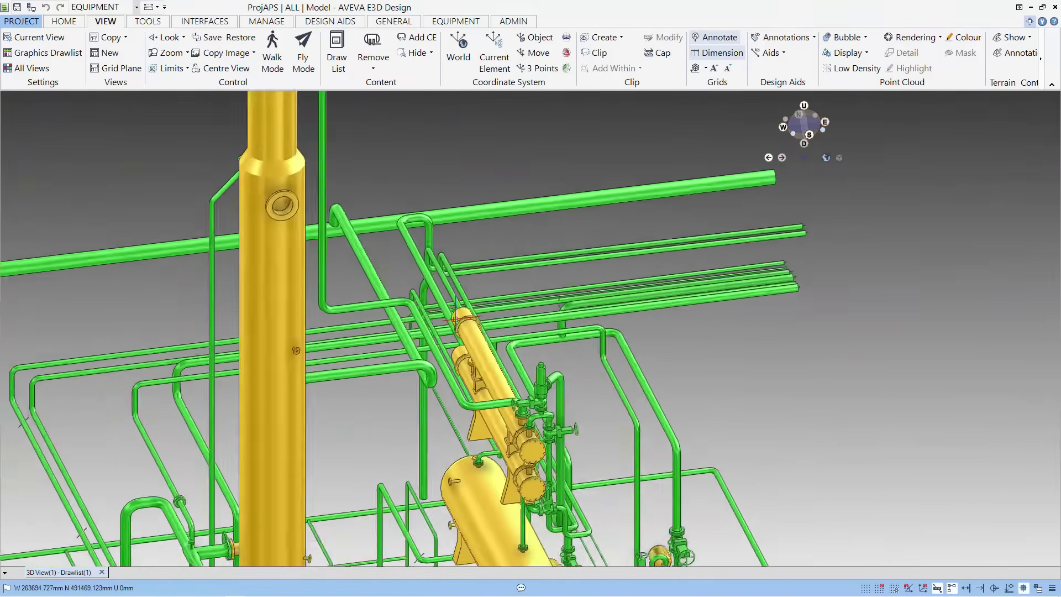
pyautogui.scroll(-3, 455, 319)
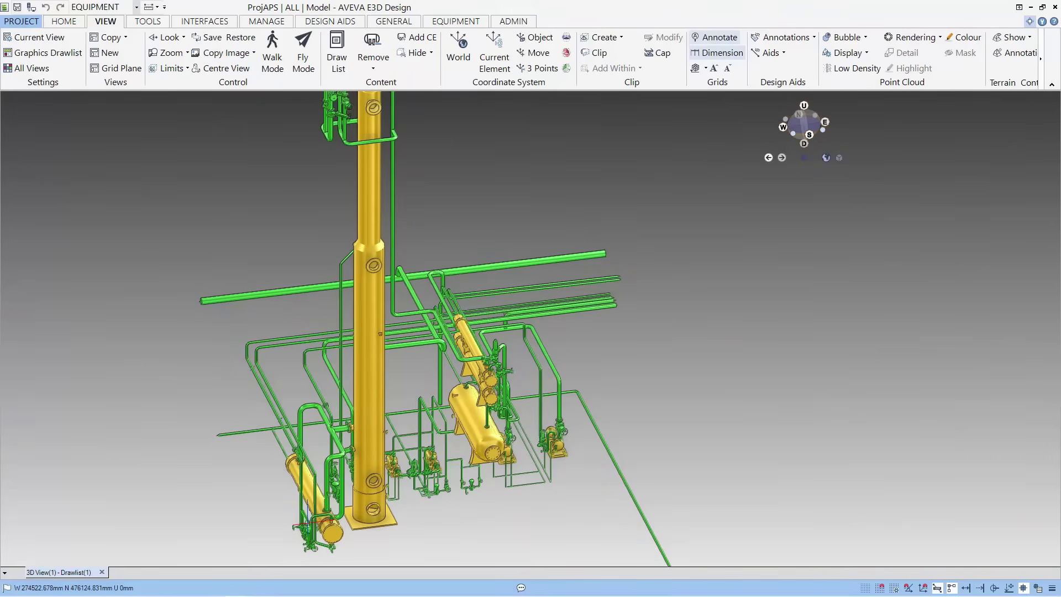
# Pan and orbit to frame the column base, exchanger, pumps and horizontal vessel close up
pyautogui.moveTo(311, 517); pyautogui.dragTo(548, 351, button='middle')
pyautogui.scroll(8, 548, 351)
pyautogui.scroll(-5, 529, 344)
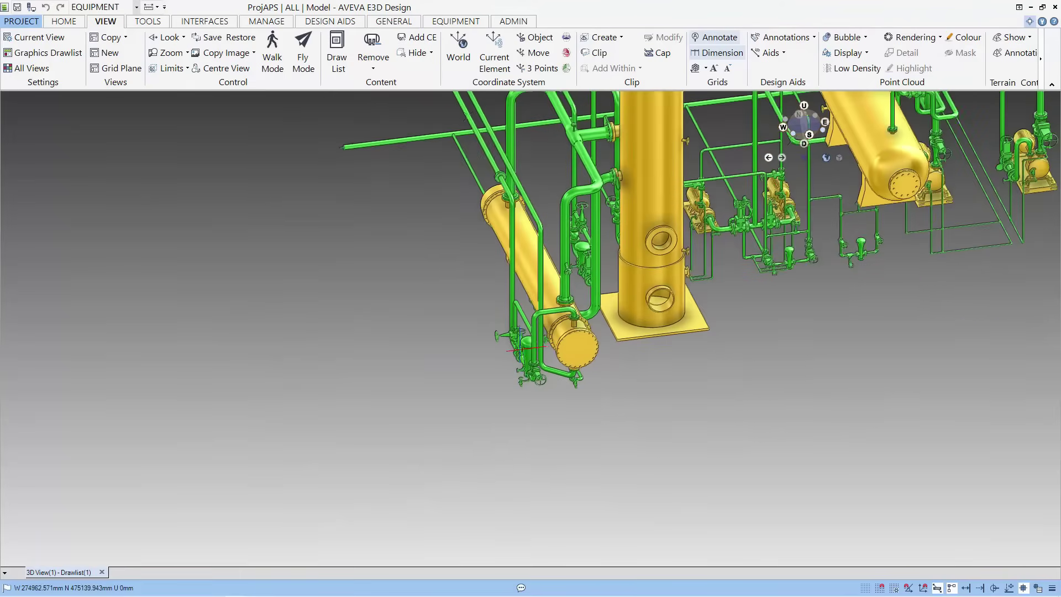
pyautogui.keyDown('shift'); pyautogui.moveTo(521, 343); pyautogui.dragTo(552, 349, button='middle'); pyautogui.keyUp('shift')
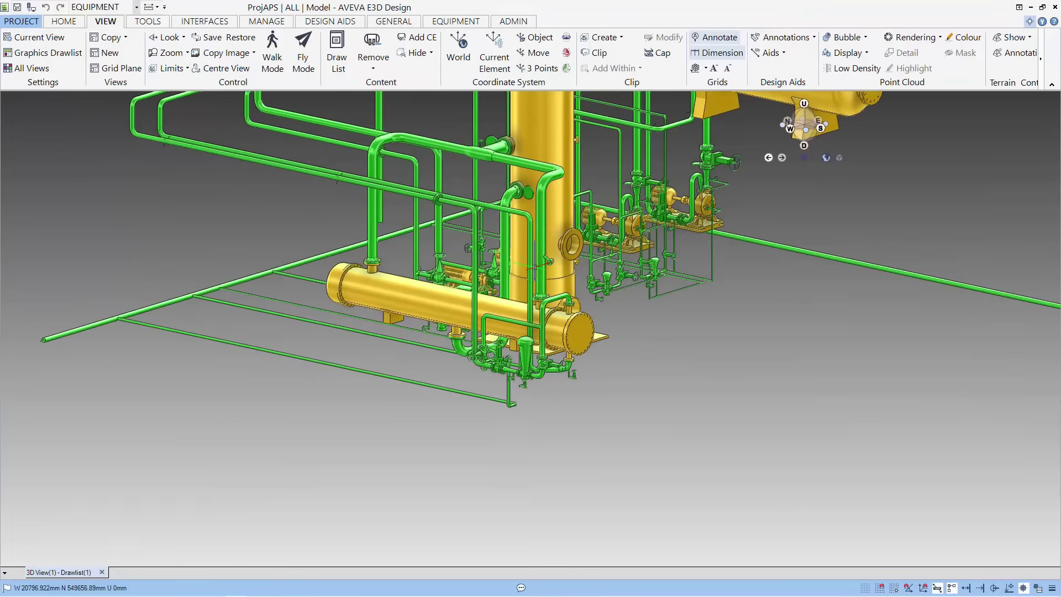
pyautogui.moveTo(534, 266); pyautogui.dragTo(551, 390, button='middle')
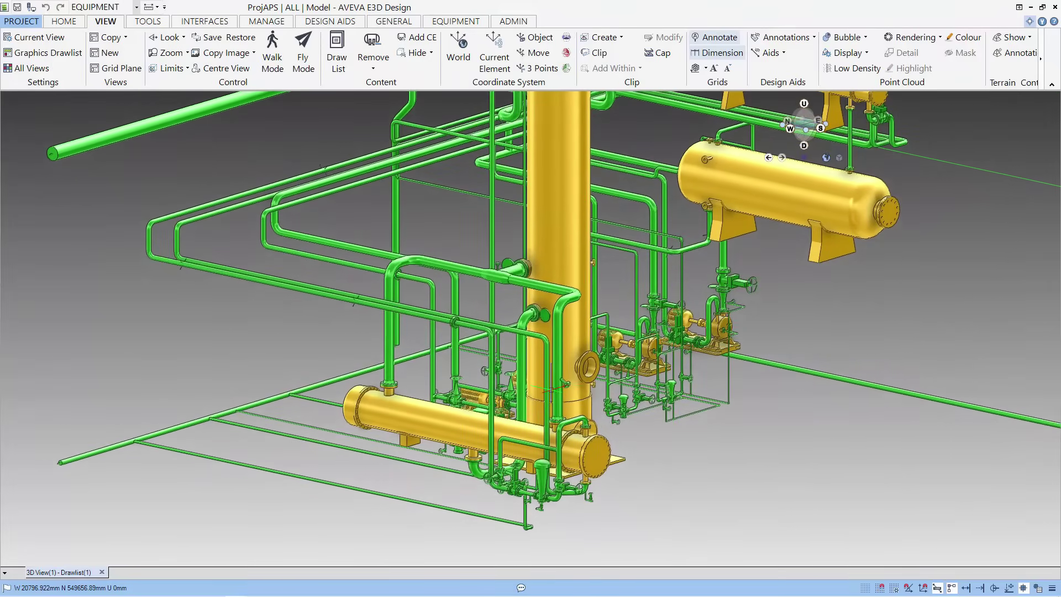
pyautogui.scroll(1, 558, 390)
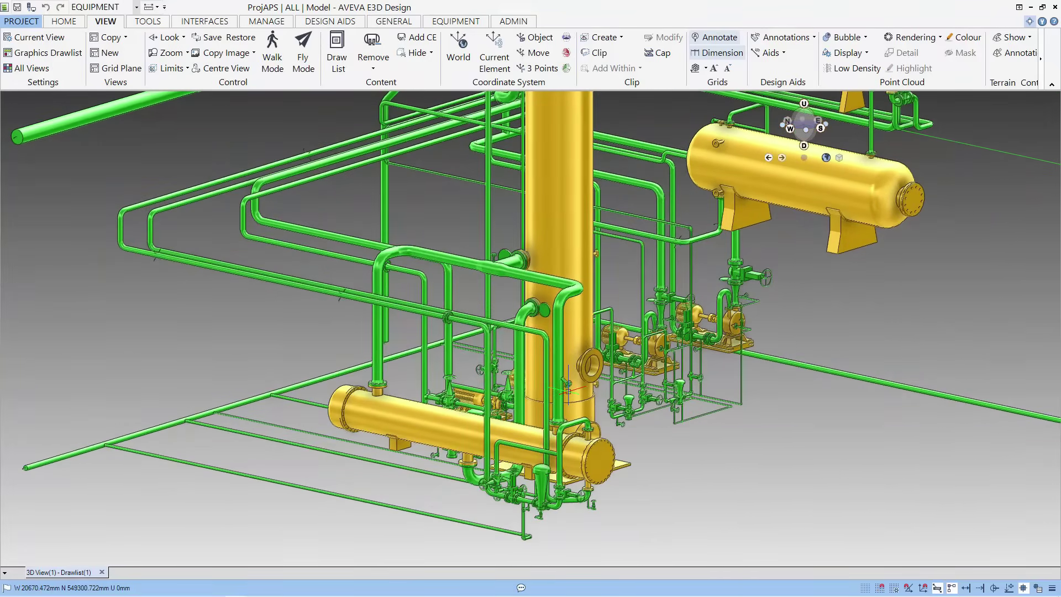
# Restore the Model Explorer and close the Command Window and Attributes panels
pyautogui.click(1042, 22)
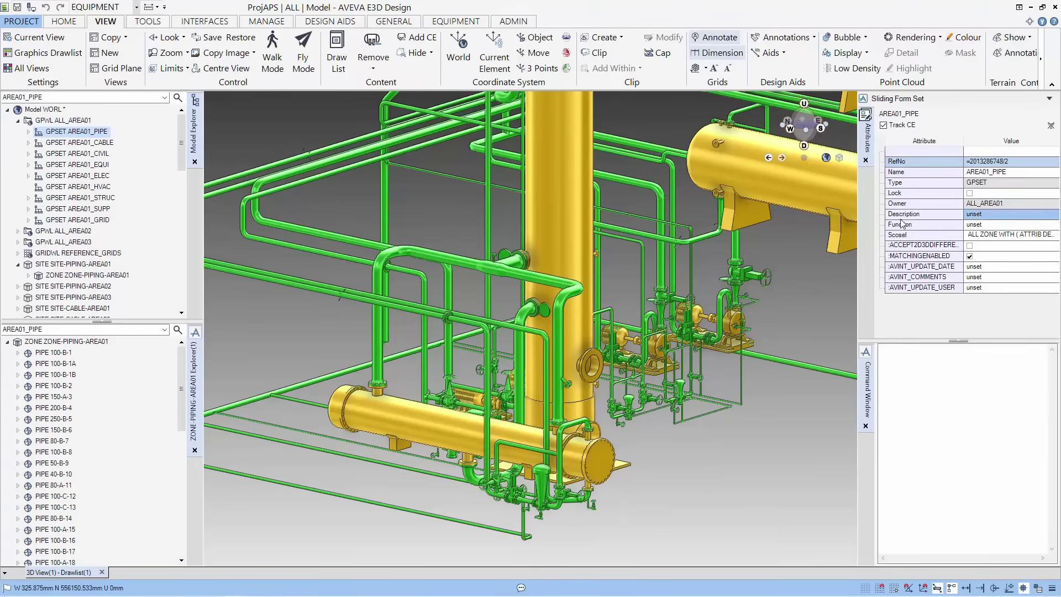
pyautogui.click(866, 426)
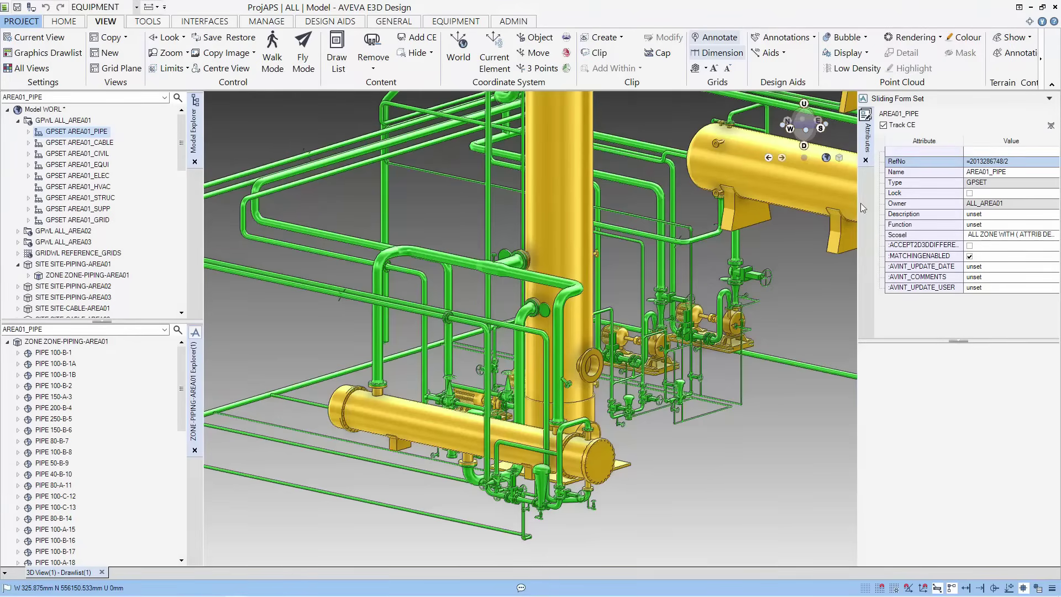
pyautogui.click(866, 161)
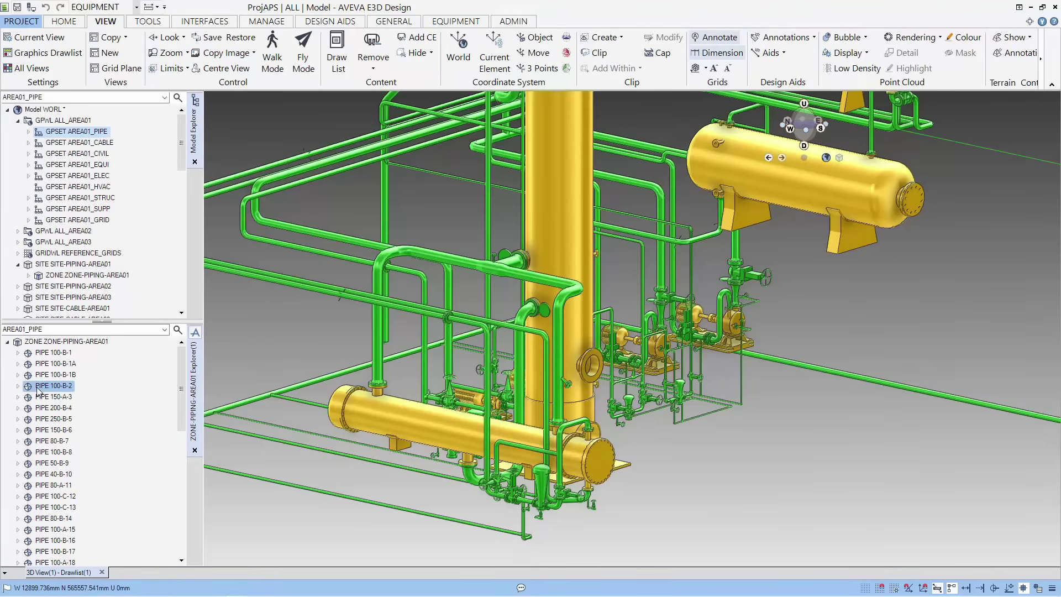
# Browse pipes 250-B-5 and 100-B-8, then select vessel D1201 in the 3D view
pyautogui.click(50, 420)
pyautogui.click(59, 452)
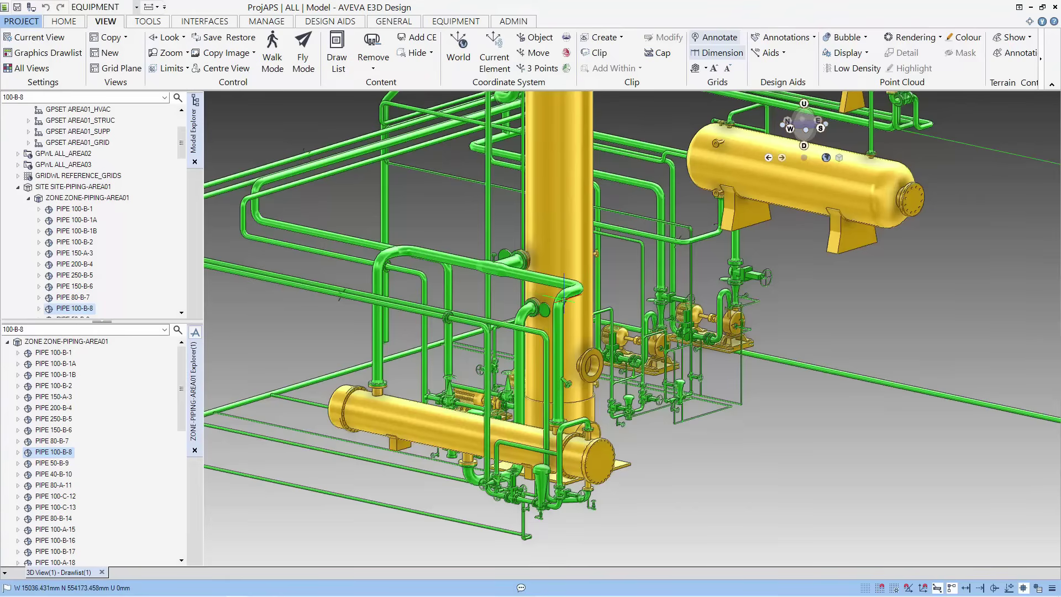
pyautogui.click(563, 299)
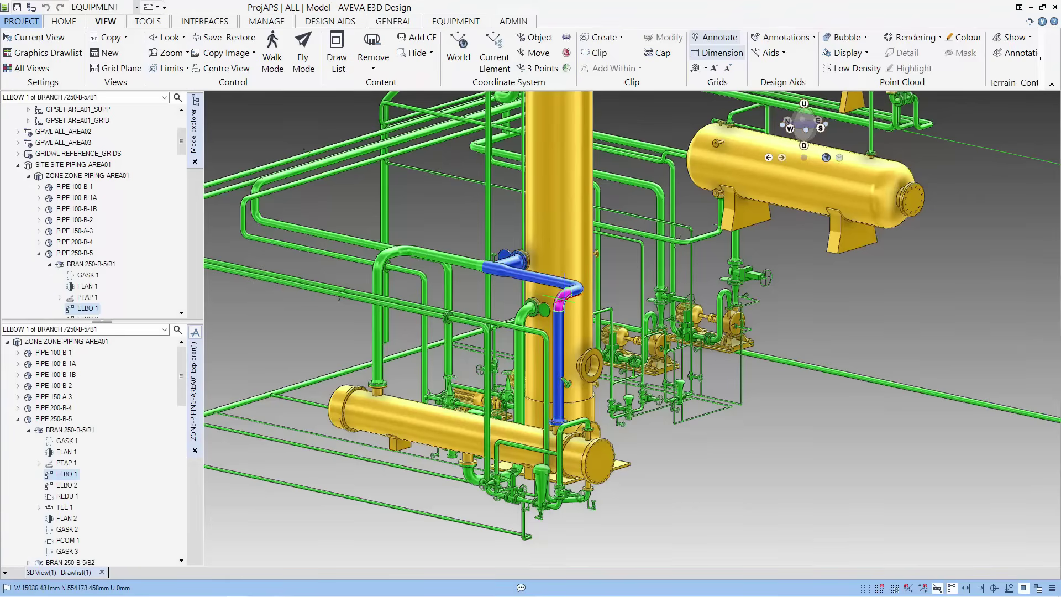
pyautogui.click(878, 205)
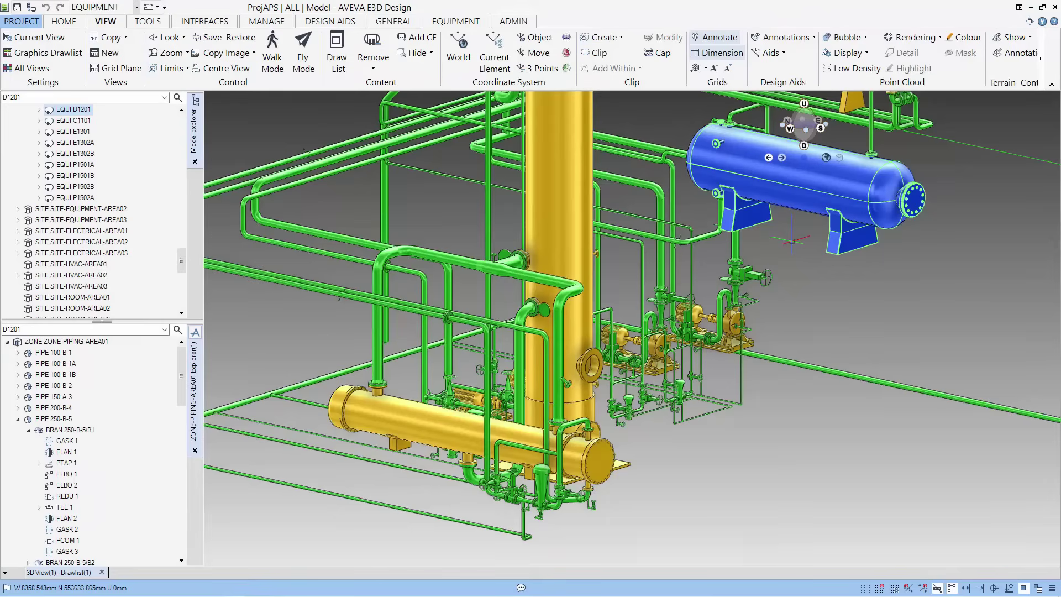
# Centre the 3D view on vessel D1201 and zoom in close
pyautogui.rightClick(792, 241)
pyautogui.click(830, 270)
pyautogui.scroll(5, 524, 346)
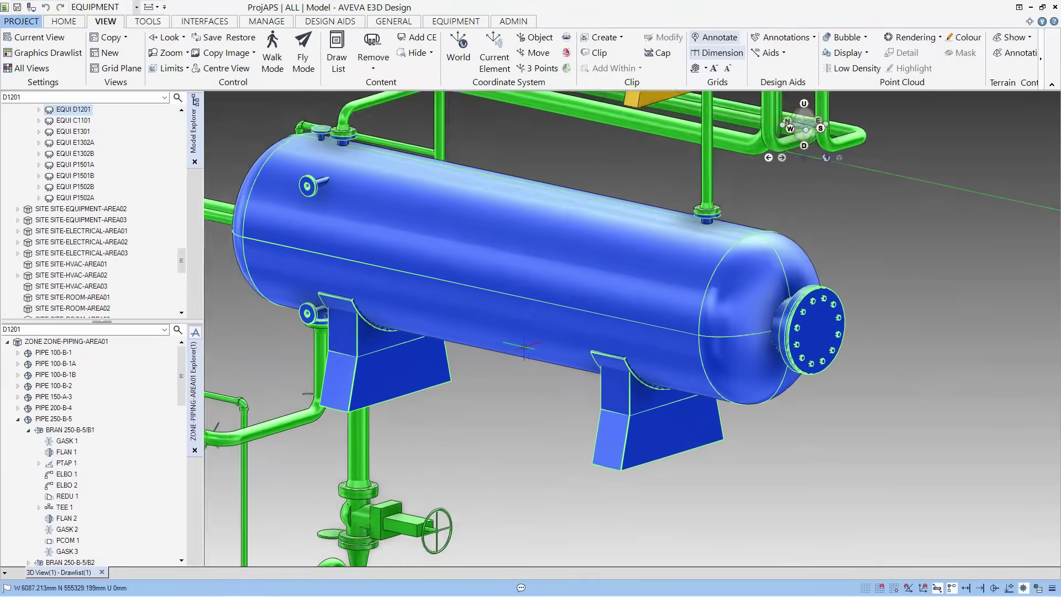
pyautogui.scroll(1, 524, 346)
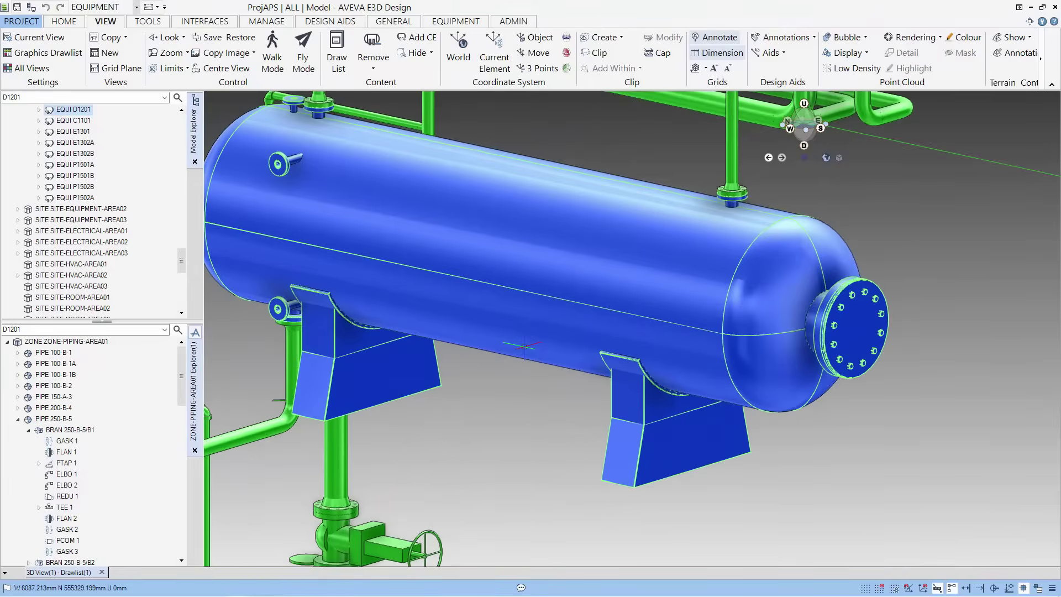
pyautogui.scroll(-2, 524, 345)
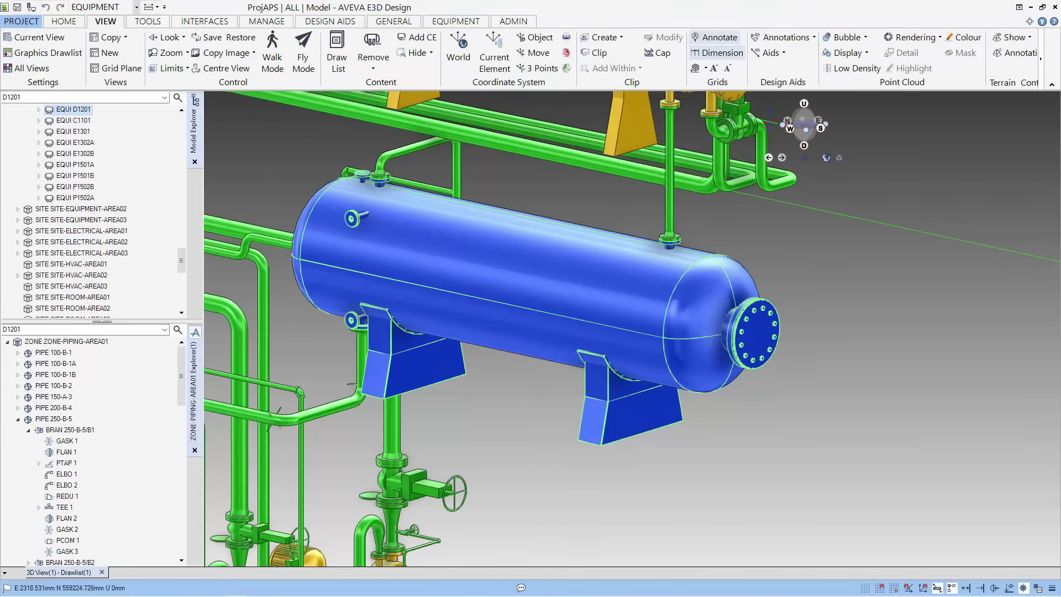
# View vessel D1201 from west, east, above, below and an isometric corner via the compass
pyautogui.click(788, 128)
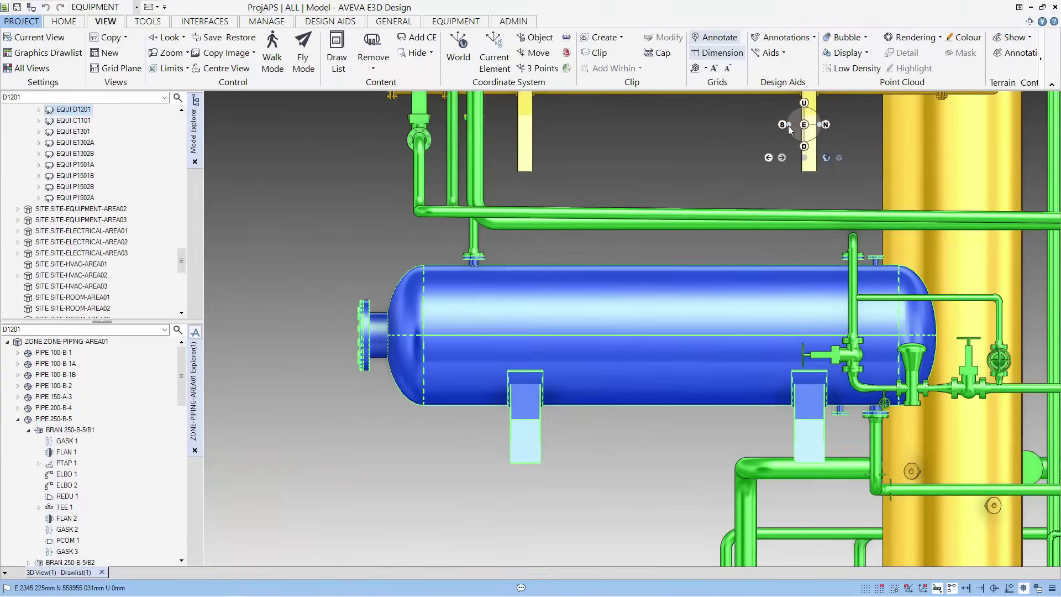
pyautogui.click(804, 125)
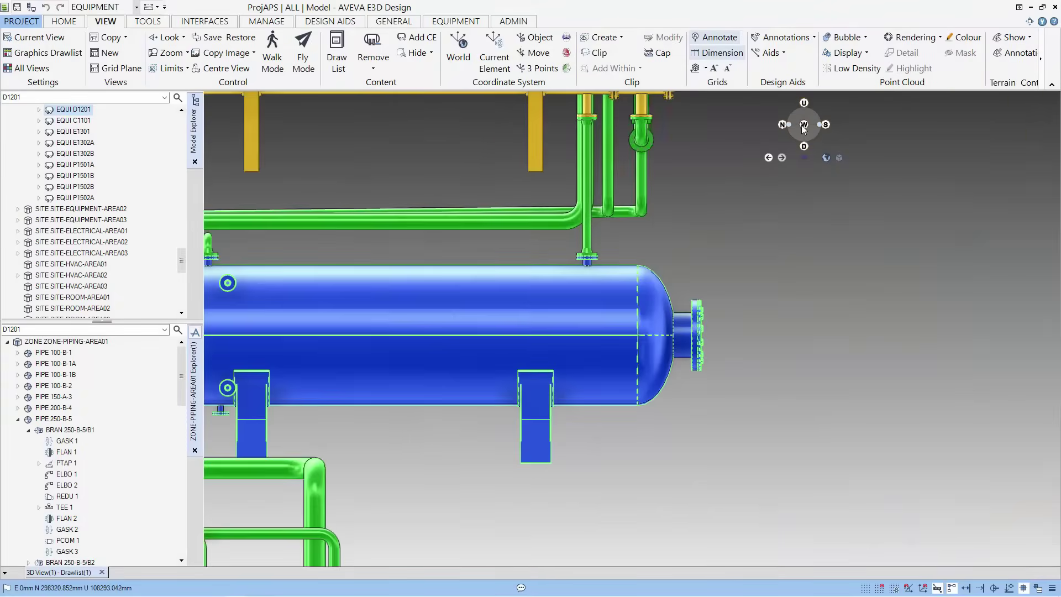
pyautogui.click(805, 103)
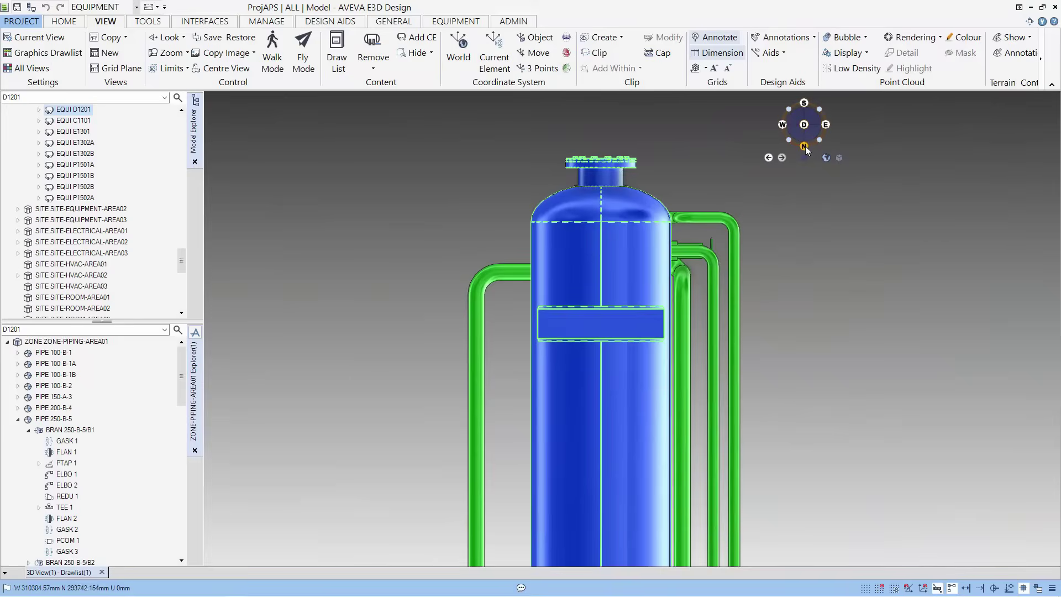
pyautogui.click(804, 124)
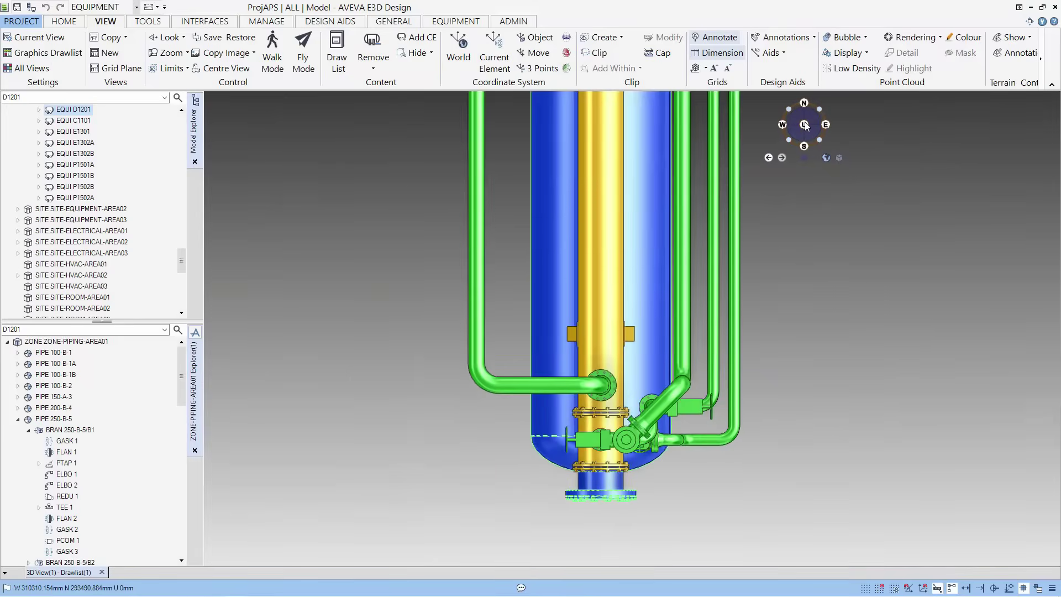
pyautogui.click(787, 138)
pyautogui.click(787, 138)
pyautogui.scroll(-2, 695, 260)
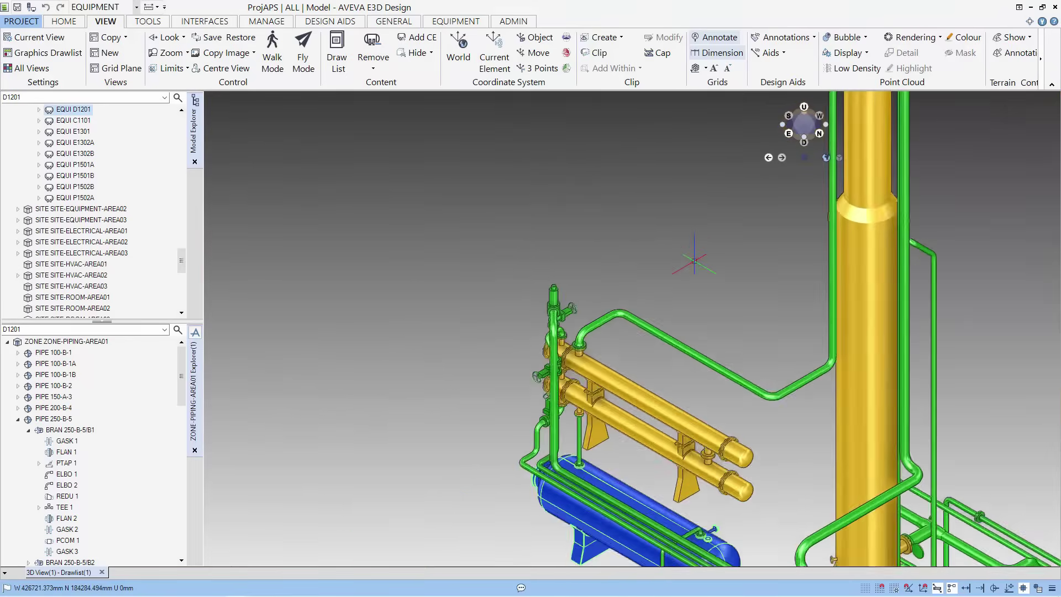
pyautogui.scroll(-1, 695, 260)
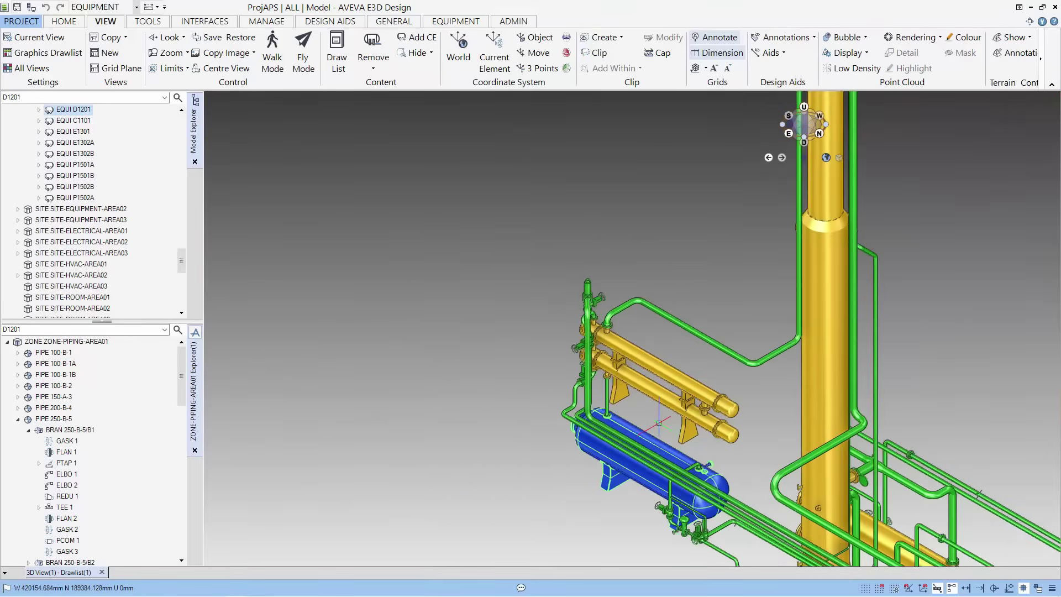
pyautogui.scroll(4, 648, 435)
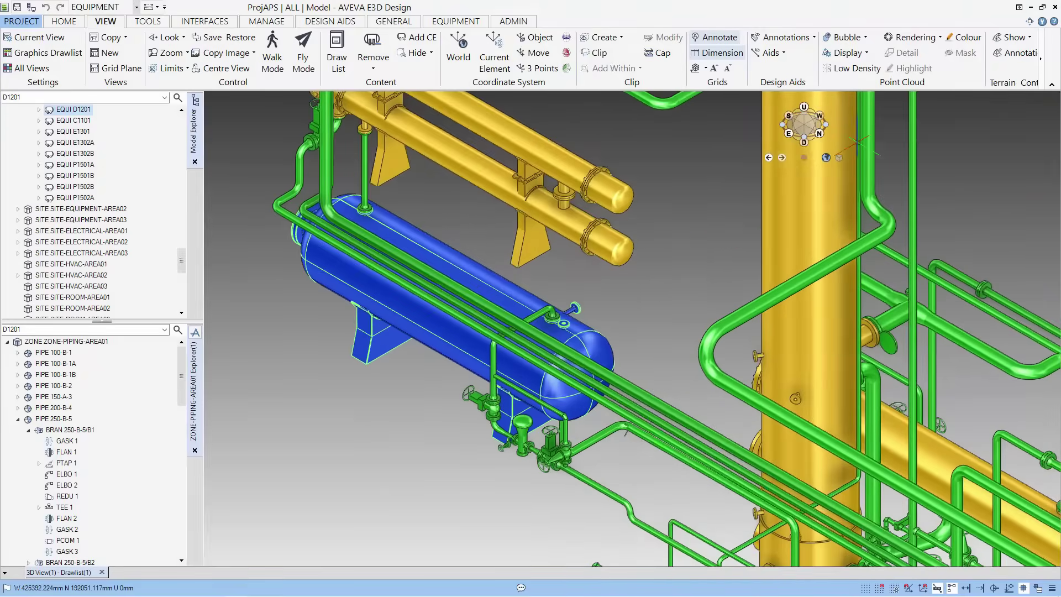
# Rotate to face the exchangers and pan to centre vessel D1201 in view
pyautogui.click(827, 123)
pyautogui.click(825, 128)
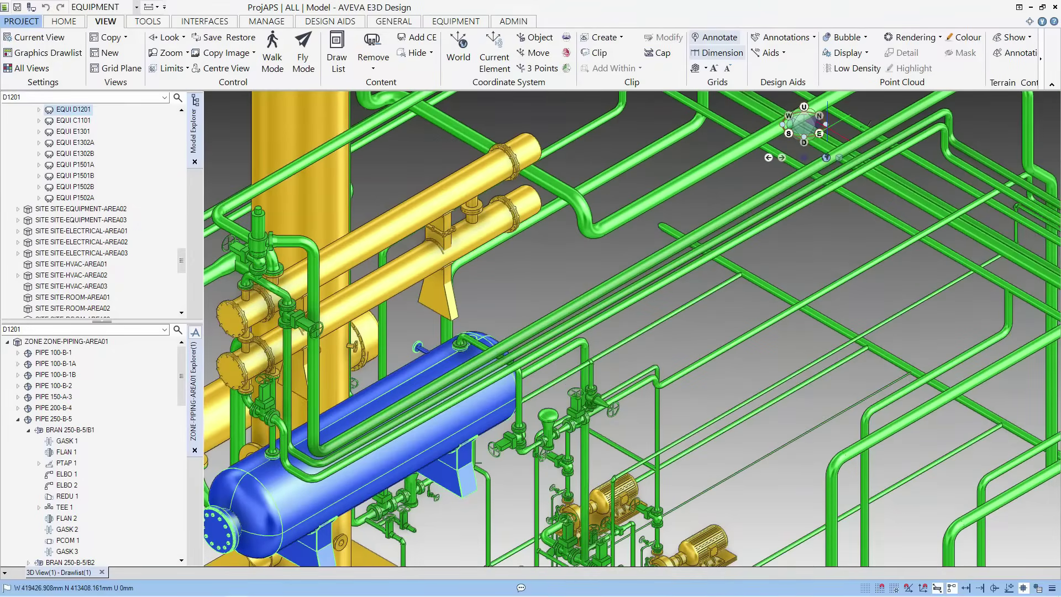
pyautogui.click(828, 130)
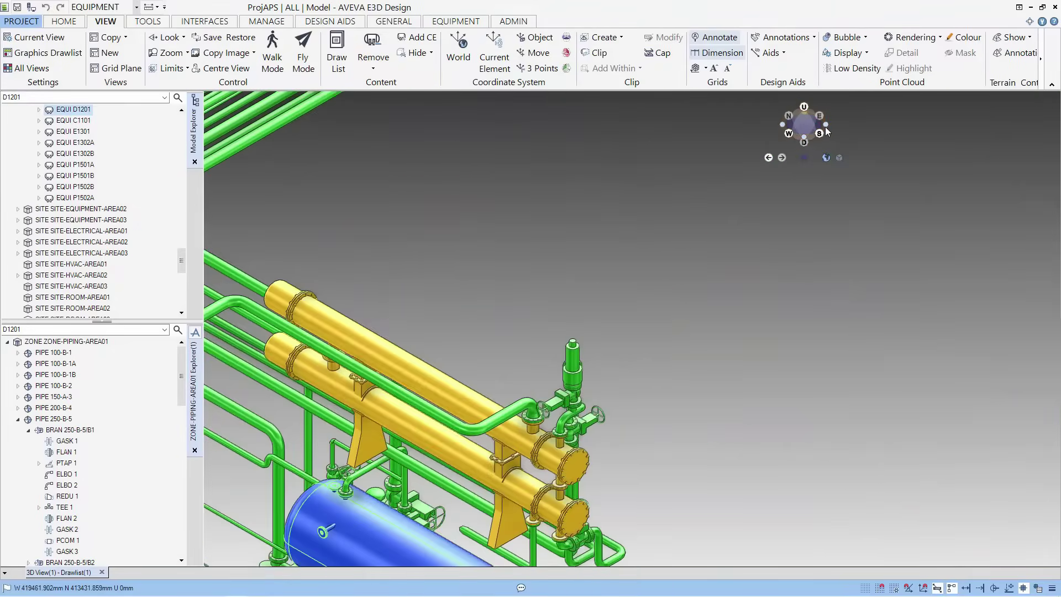
pyautogui.moveTo(431, 458); pyautogui.dragTo(584, 249, button='middle')
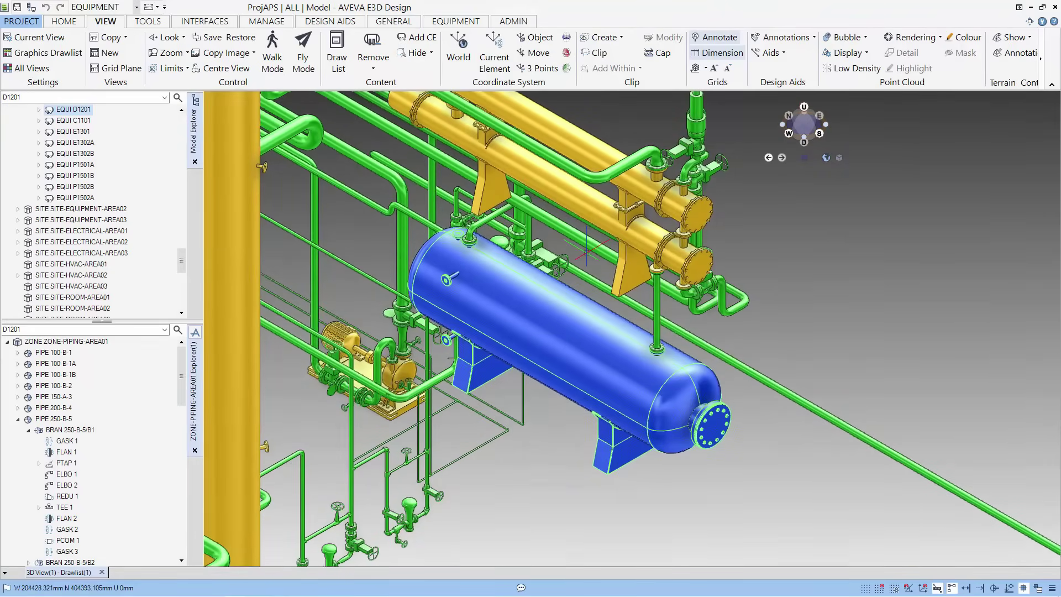
# Step back seven earlier camera views, then forward once to the D1201 close-up
pyautogui.click(767, 158)
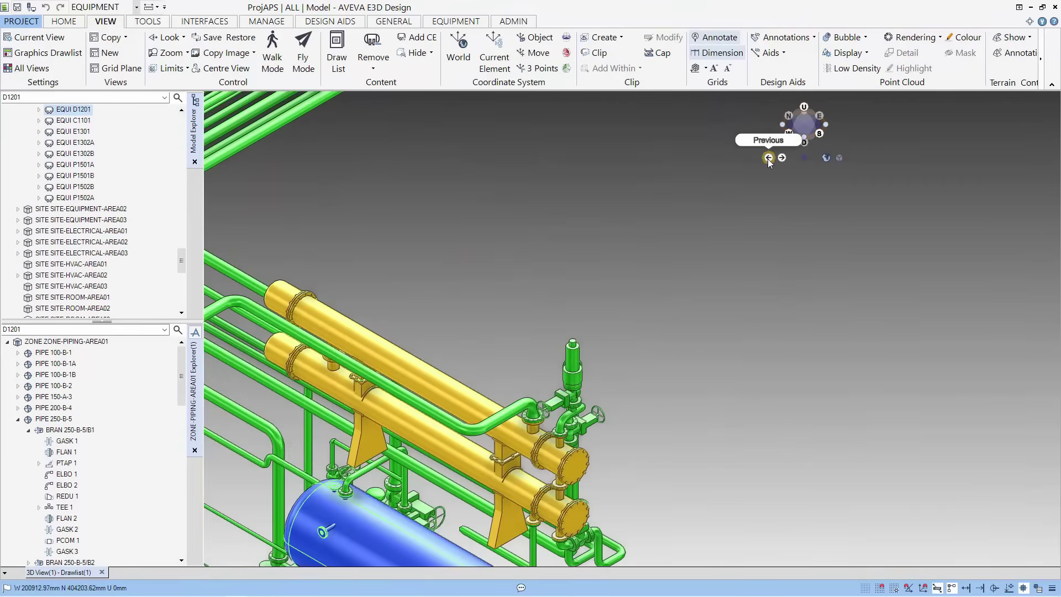
pyautogui.click(767, 158)
pyautogui.click(767, 158)
pyautogui.click(768, 158)
pyautogui.click(768, 158)
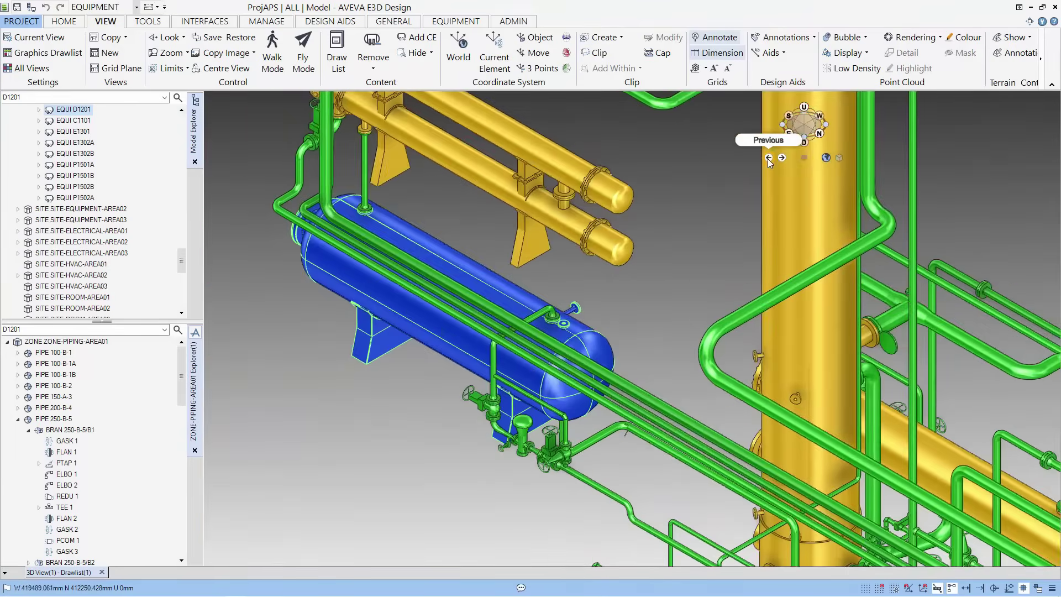
pyautogui.click(768, 158)
pyautogui.click(768, 158)
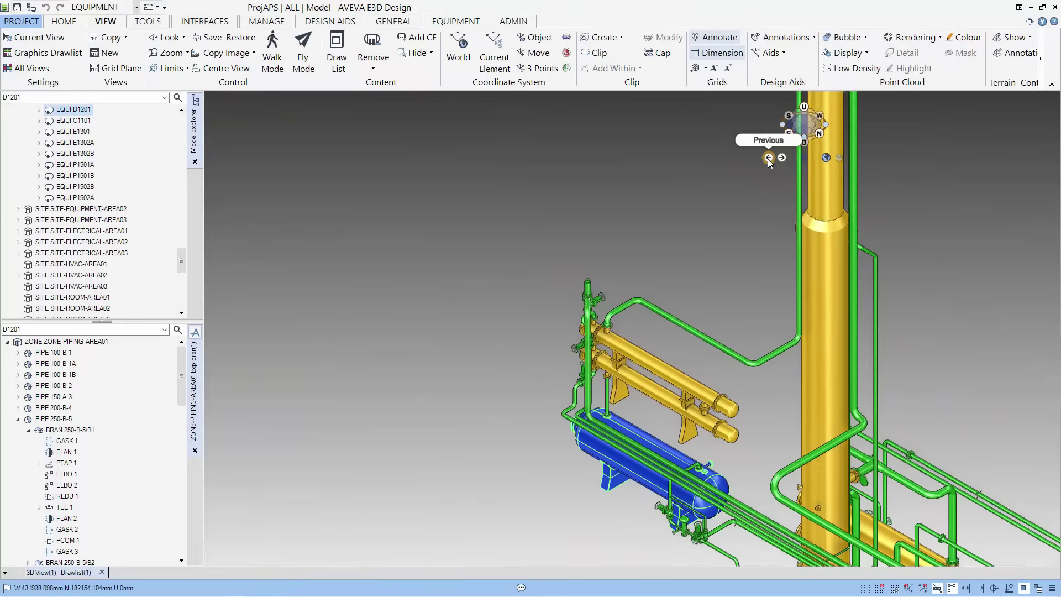
pyautogui.click(781, 158)
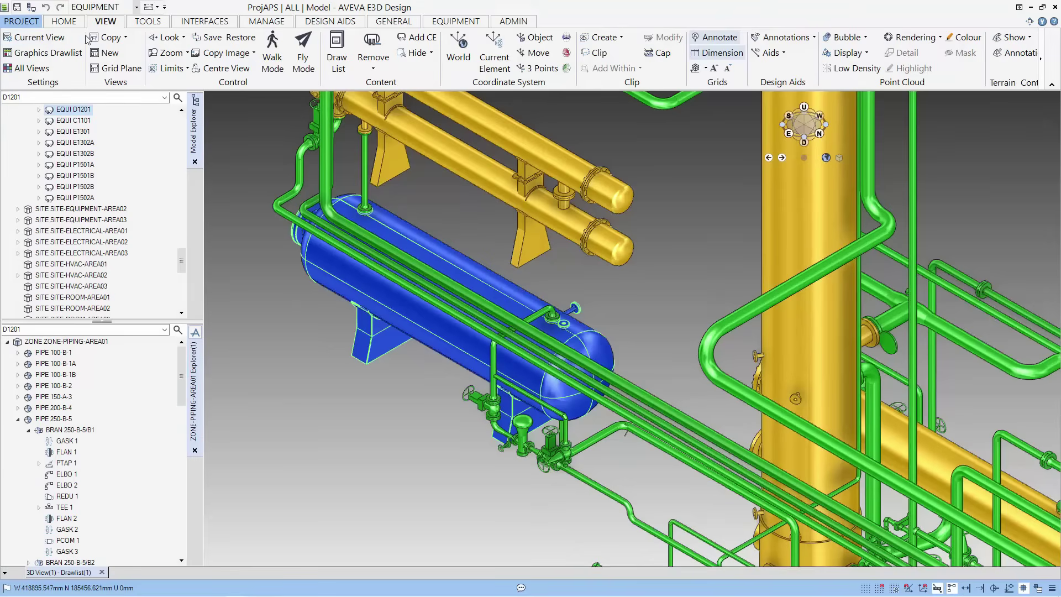
# Create a cloned 3D View(2) in a new vertical tab group and zoom in on the vessel
pyautogui.click(126, 37)
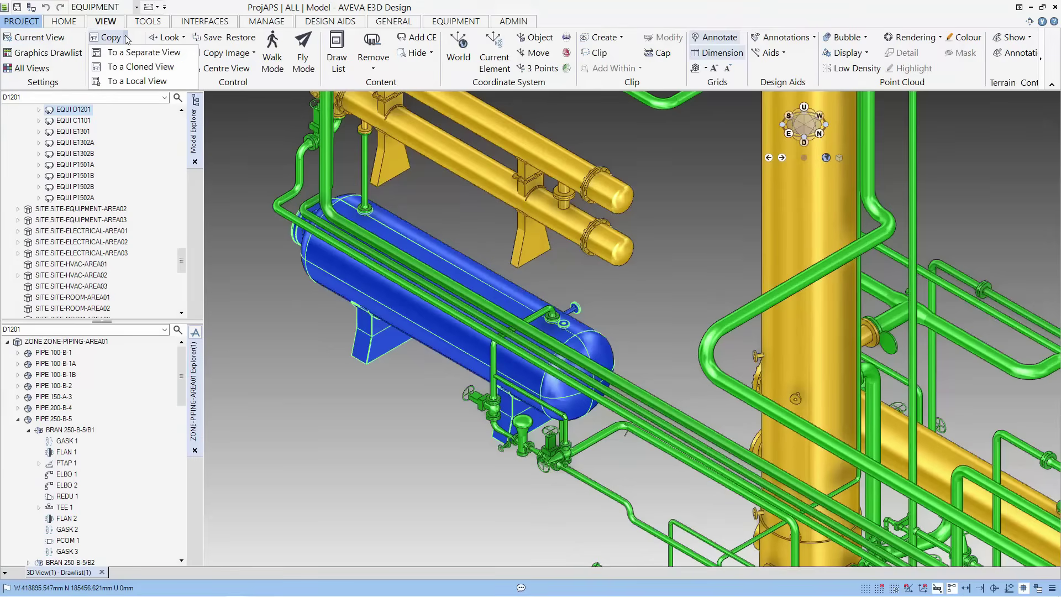
pyautogui.click(136, 72)
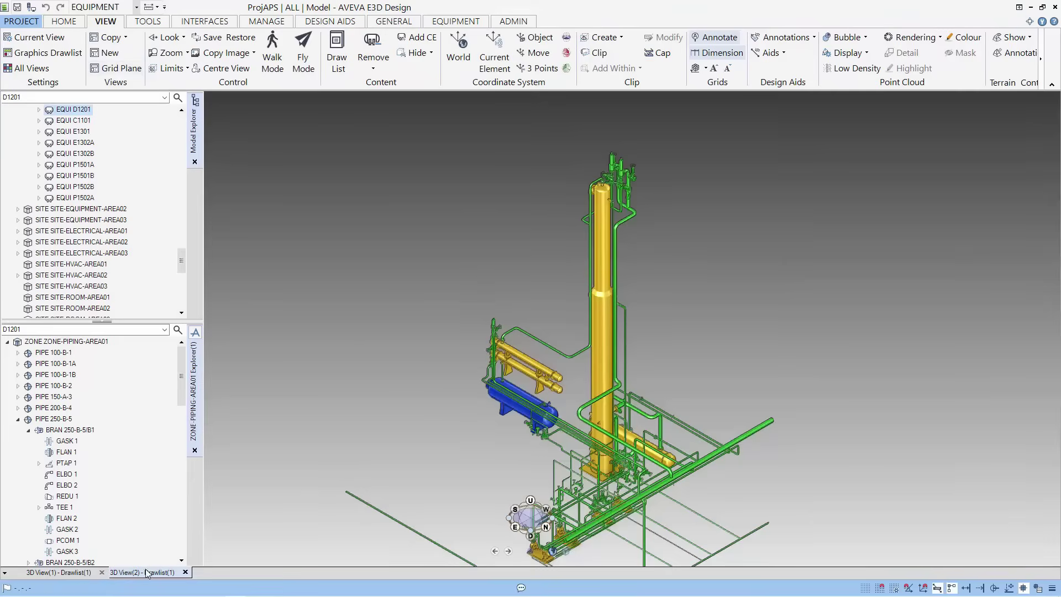
pyautogui.rightClick(144, 573)
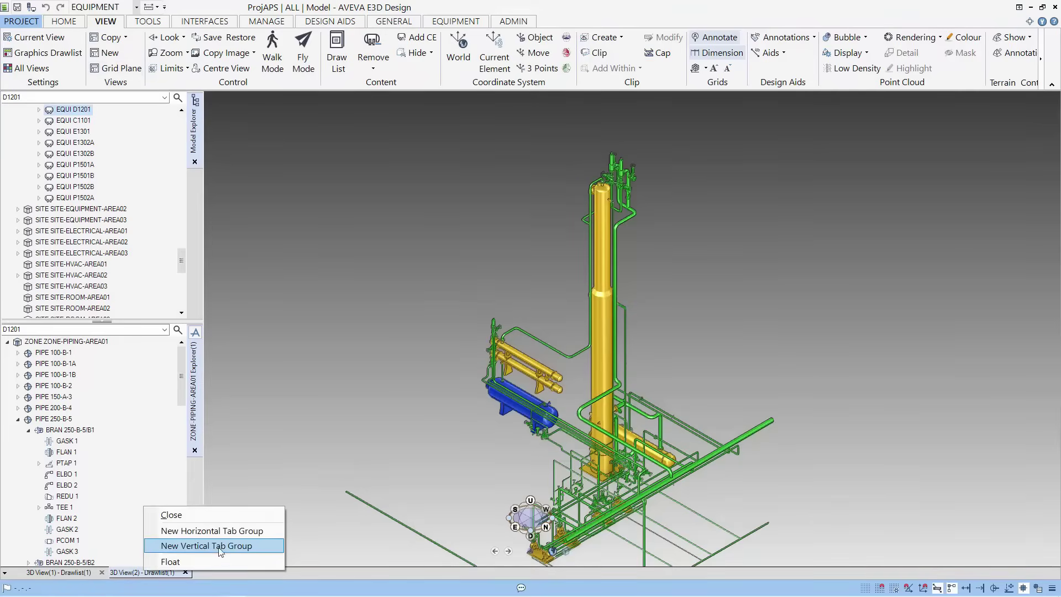
pyautogui.click(223, 547)
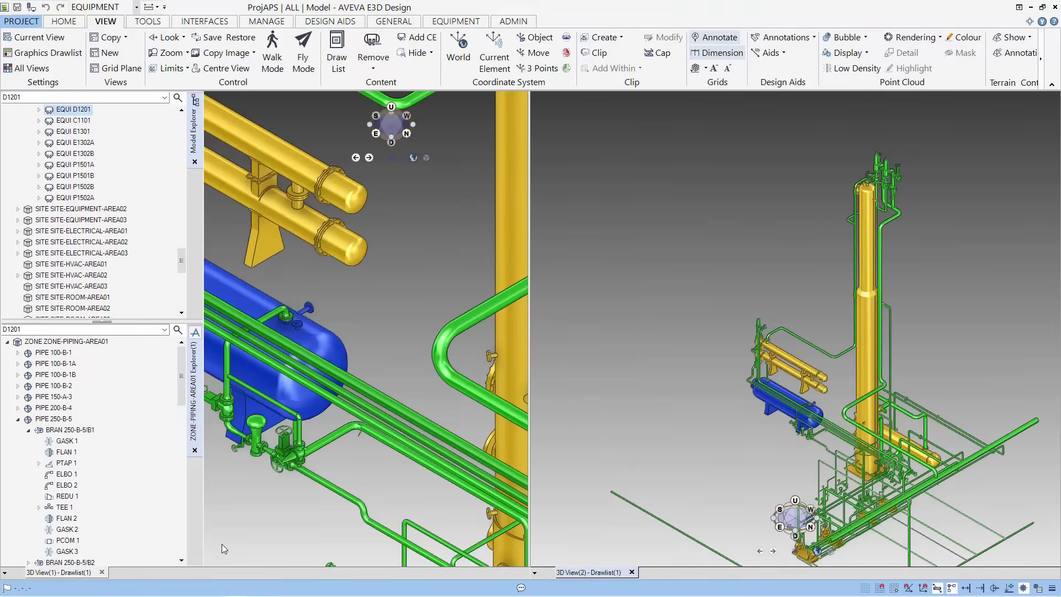
pyautogui.scroll(-3, 759, 435)
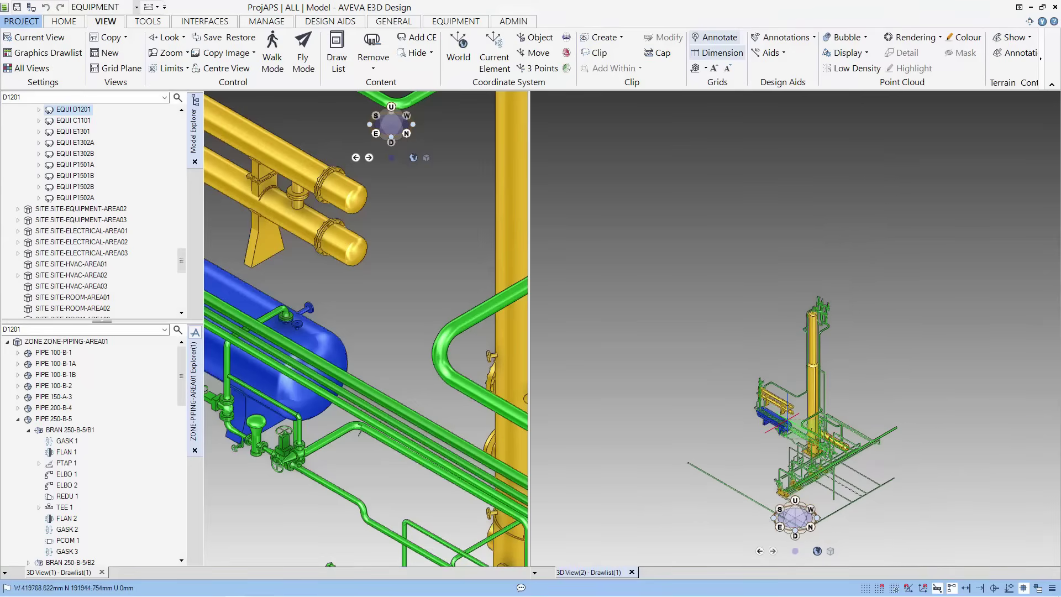
pyautogui.scroll(5, 780, 419)
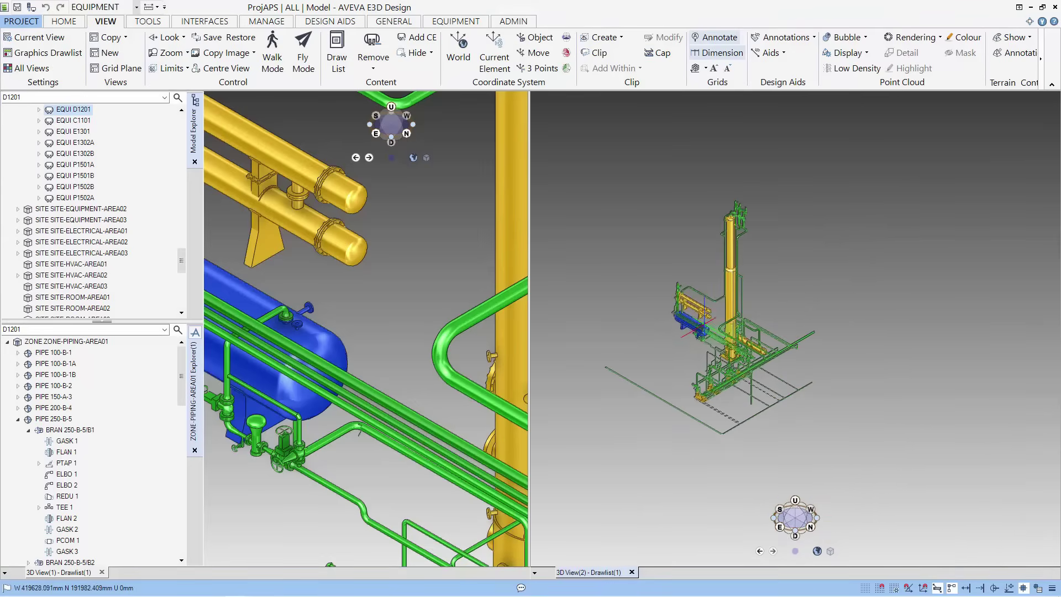
pyautogui.scroll(5, 701, 330)
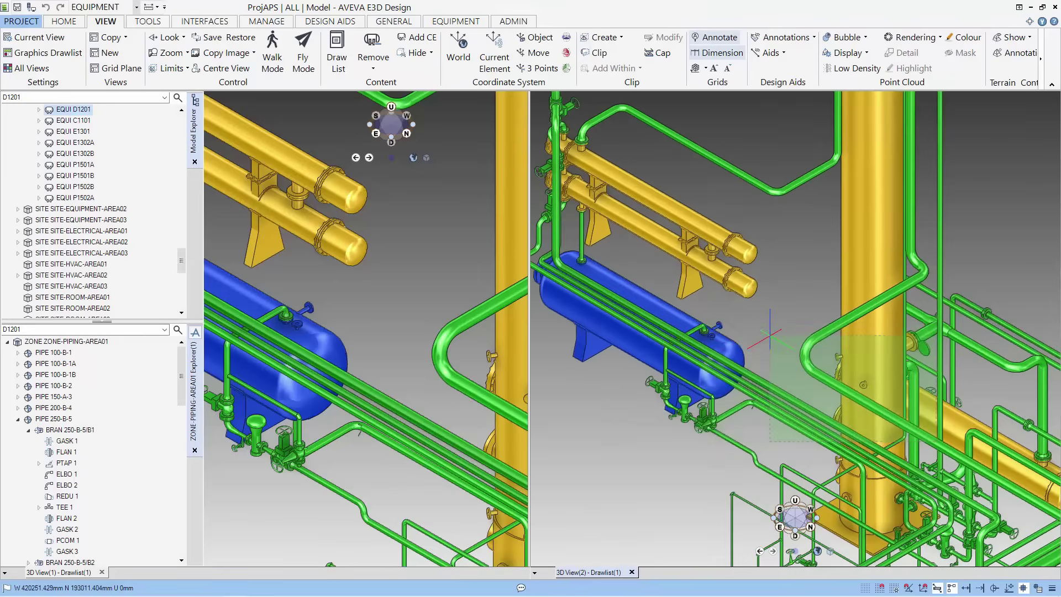
# Pick a pipe elbow, then make GPSET AREA01_STRUC current at the top of the Model Explorer
pyautogui.click(770, 332)
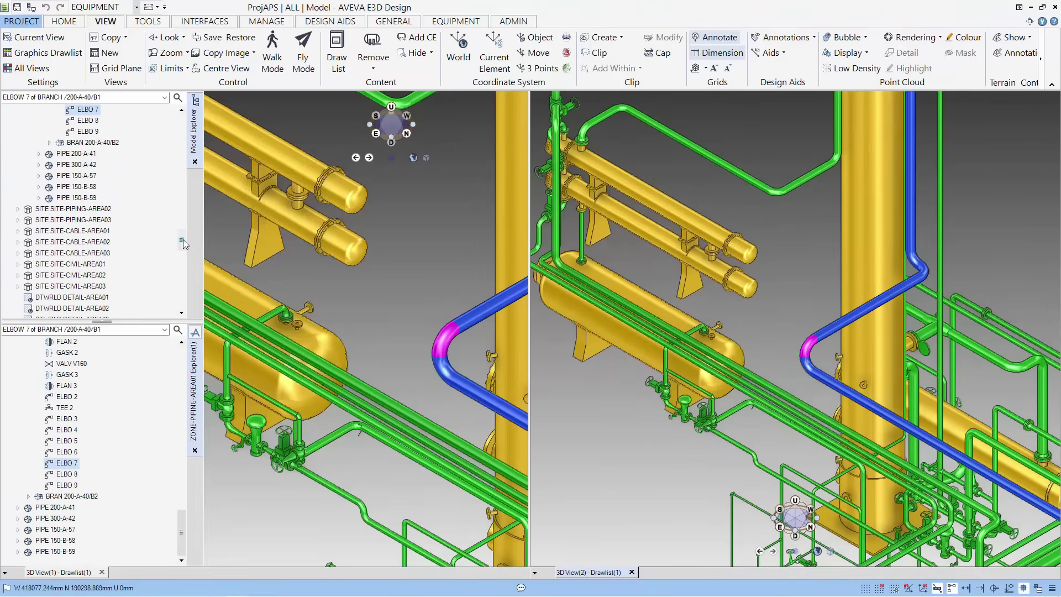
pyautogui.moveTo(185, 240); pyautogui.dragTo(192, 124)
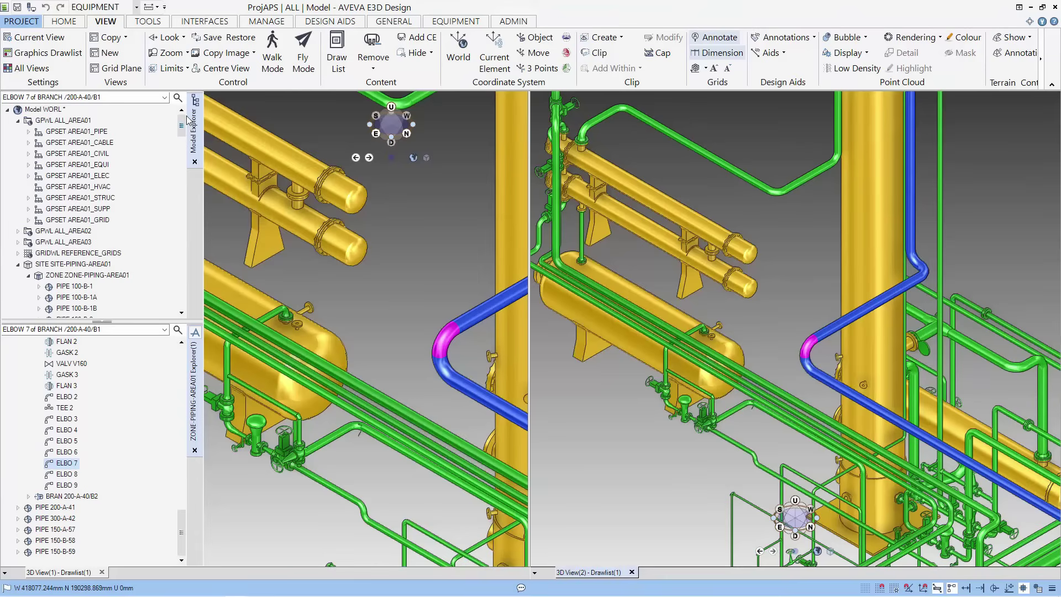
pyautogui.click(91, 202)
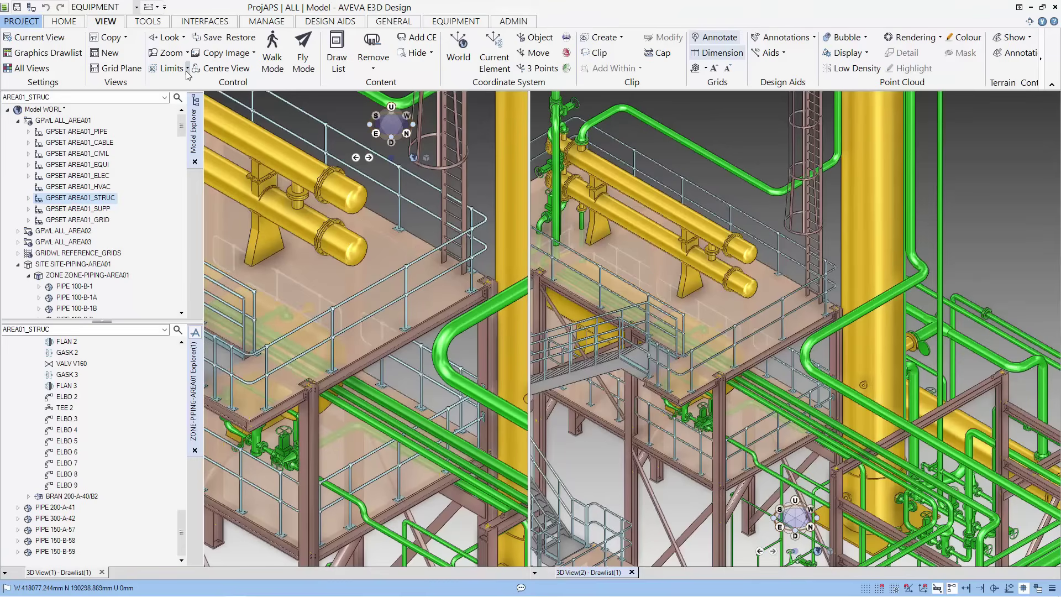
# Create separate 3D View(3) in a new horizontal tab group below View(2) and zoom in
pyautogui.click(125, 38)
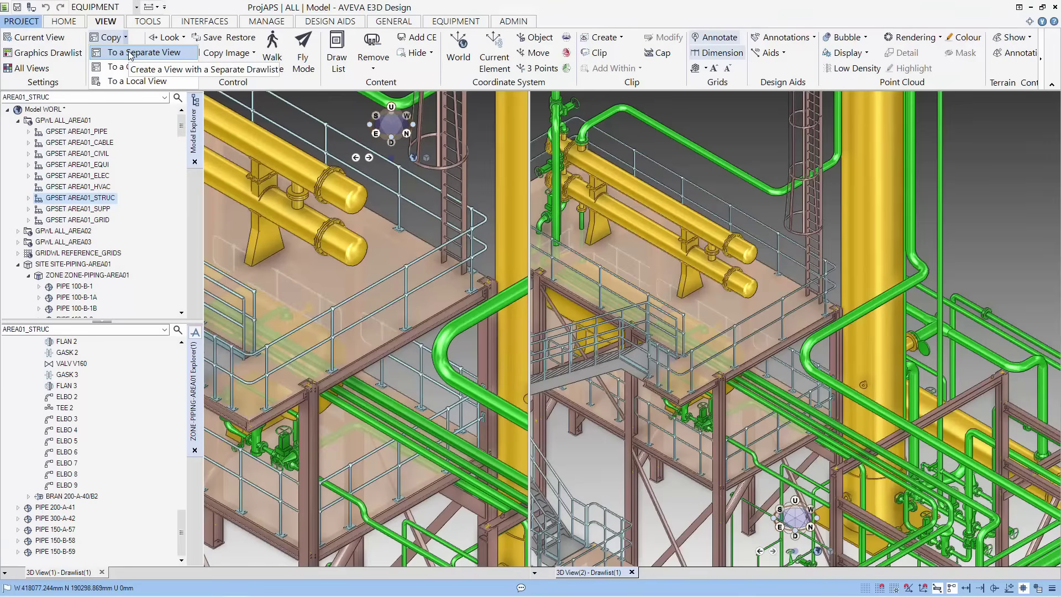
pyautogui.click(131, 53)
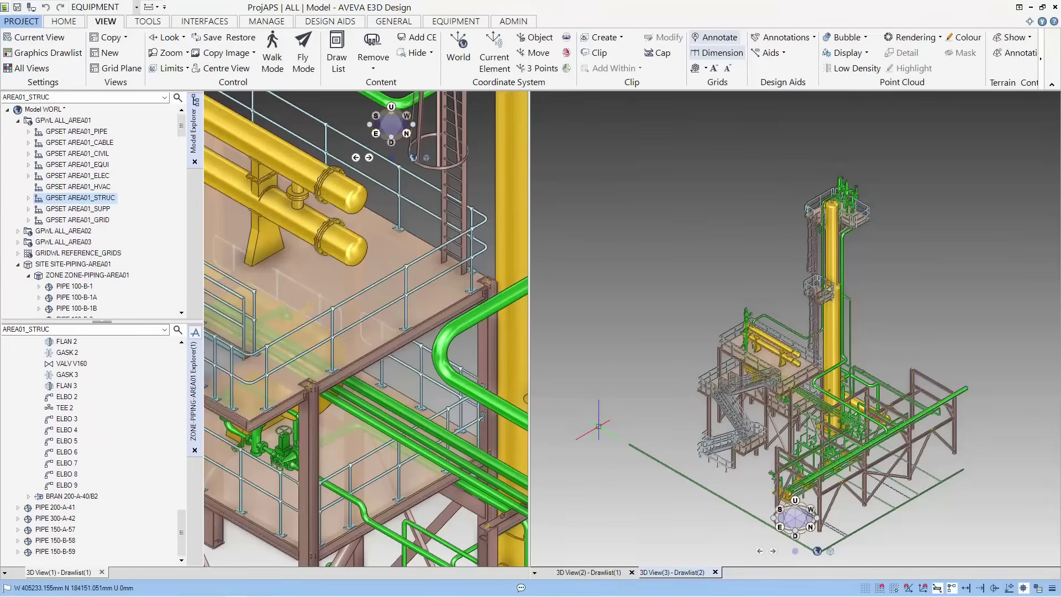
pyautogui.rightClick(667, 577)
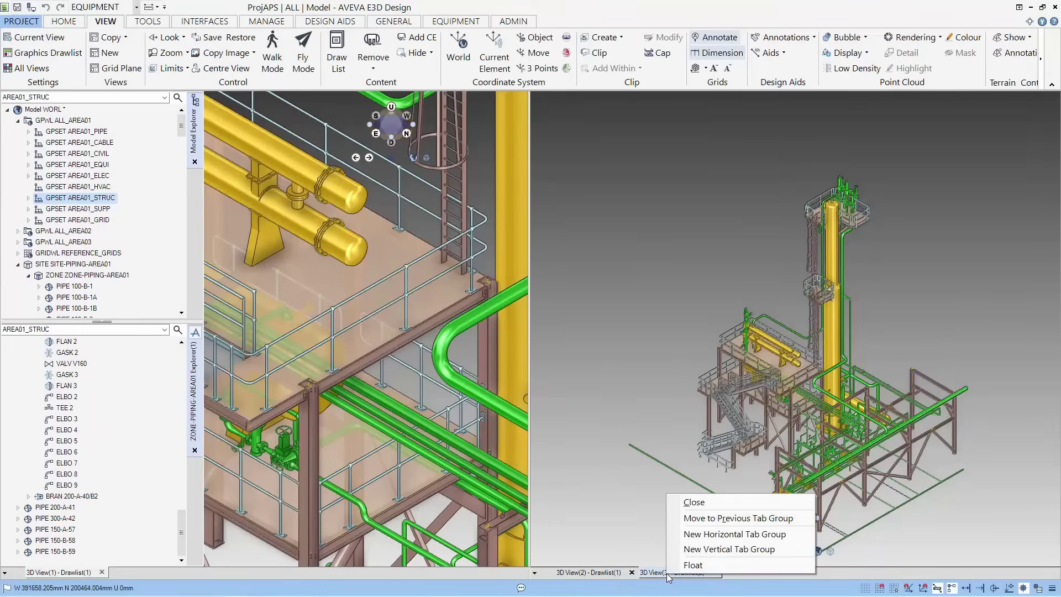
pyautogui.click(719, 541)
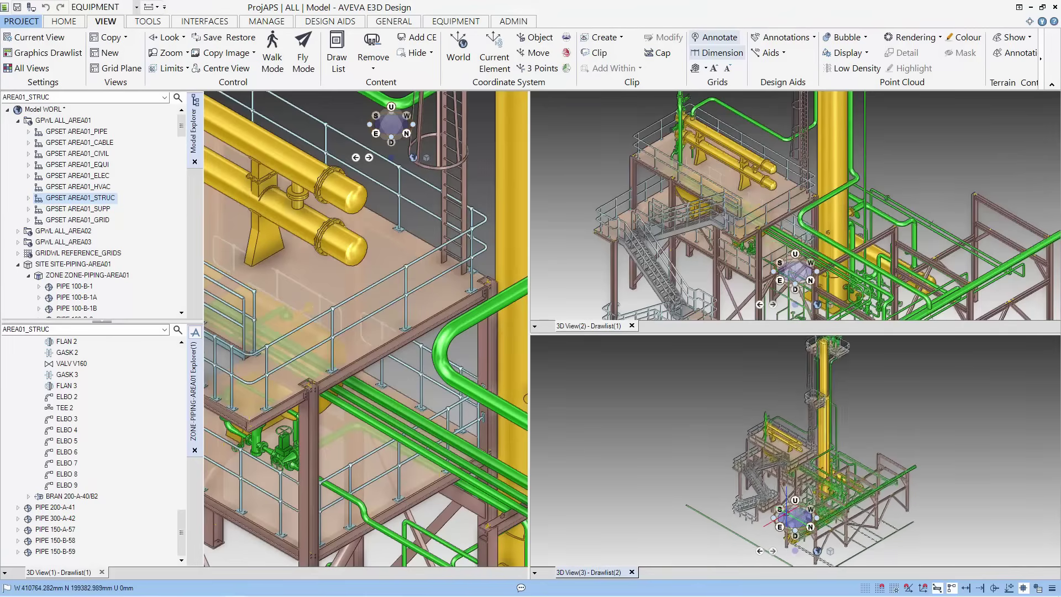
pyautogui.scroll(2, 786, 517)
pyautogui.scroll(1, 786, 517)
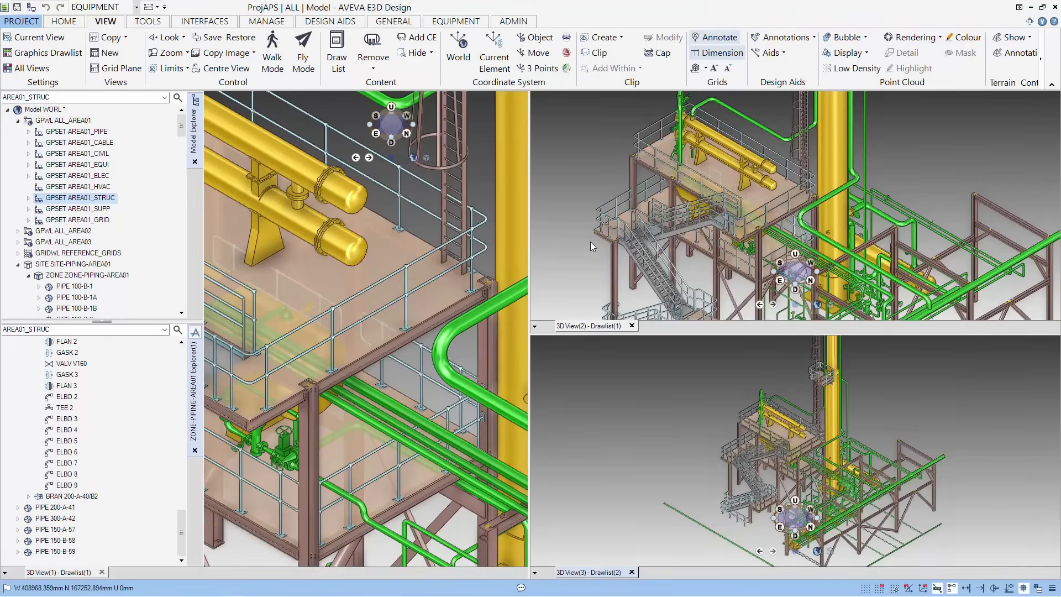
# Remove GPSET AREA01_STRUC from the shared-drawlist 3D views via its 3D View > Remove menu
pyautogui.rightClick(108, 201)
pyautogui.moveTo(152, 210)
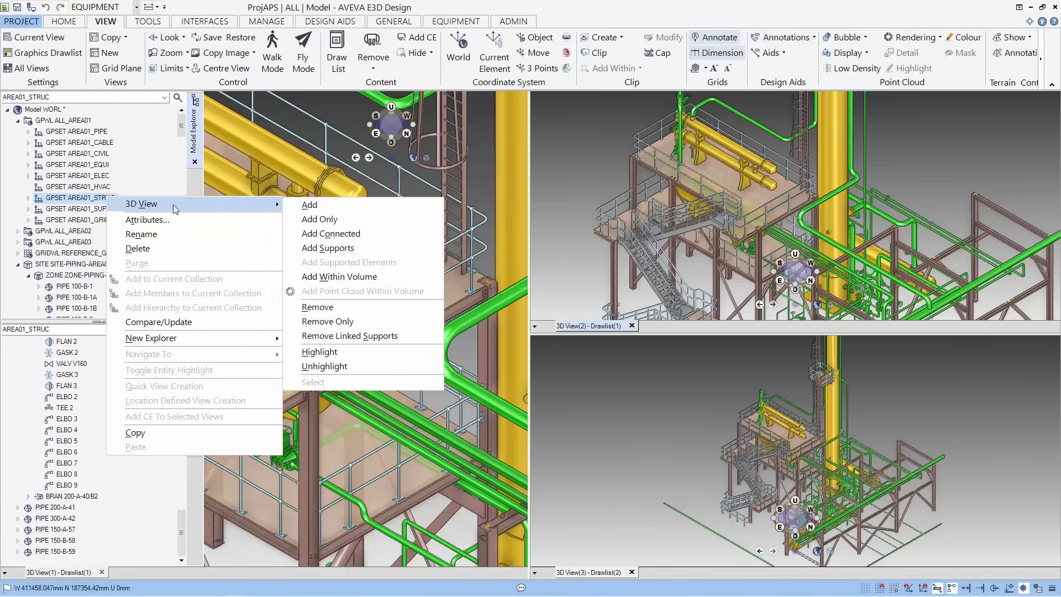
pyautogui.click(350, 307)
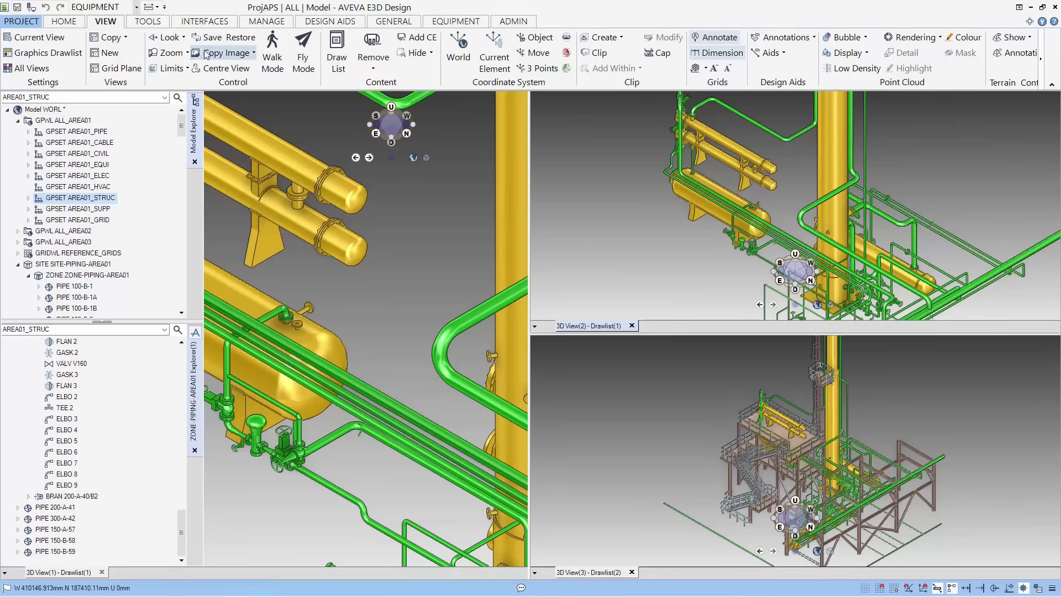
# Copy the view to a local 3D View(4) and place it beneath 3D View(1) in a new horizontal group
pyautogui.click(126, 37)
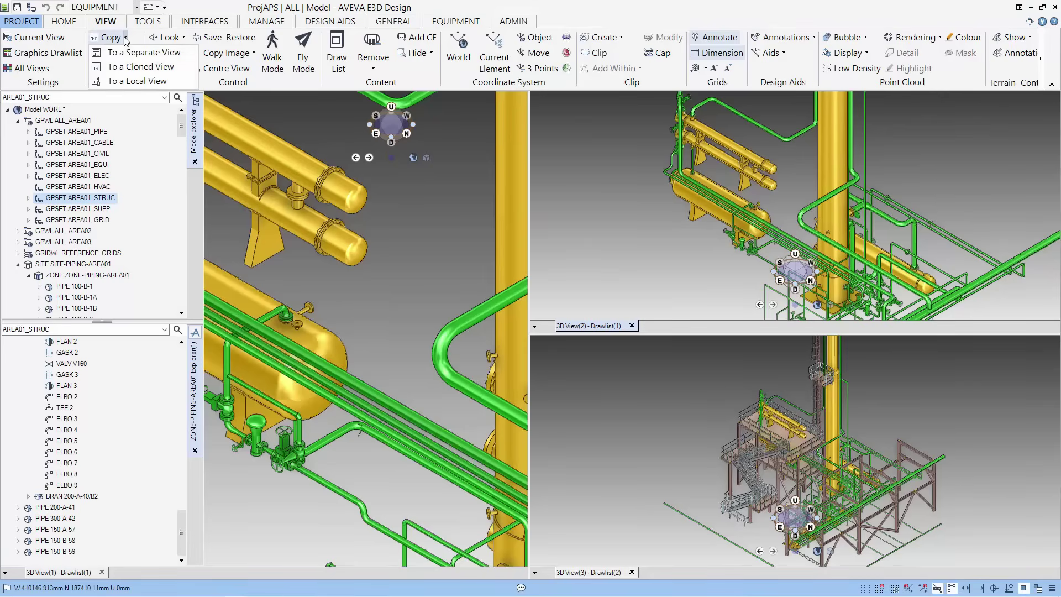
pyautogui.click(134, 82)
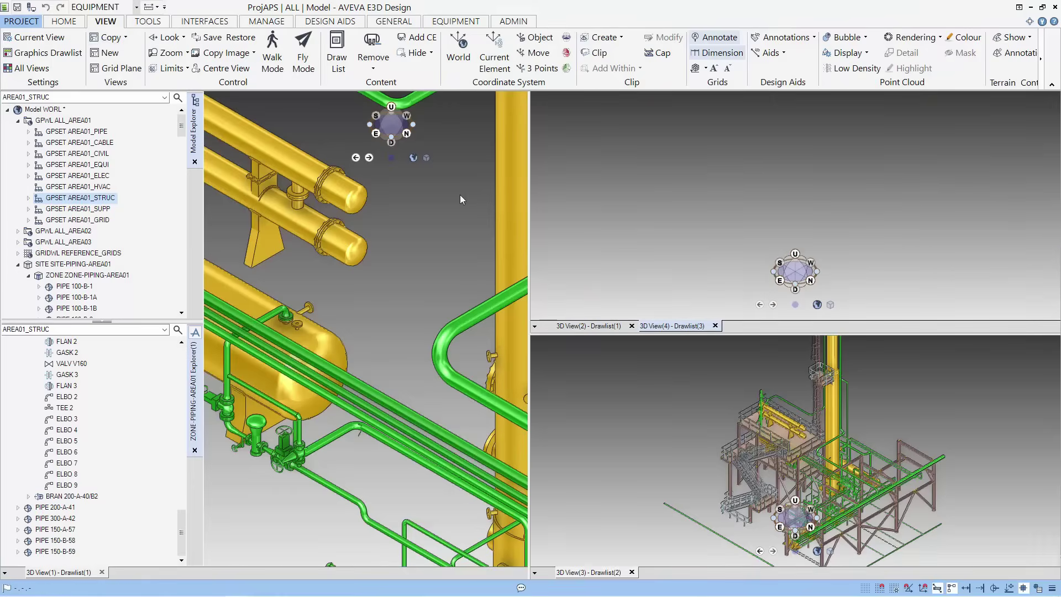
pyautogui.rightClick(670, 329)
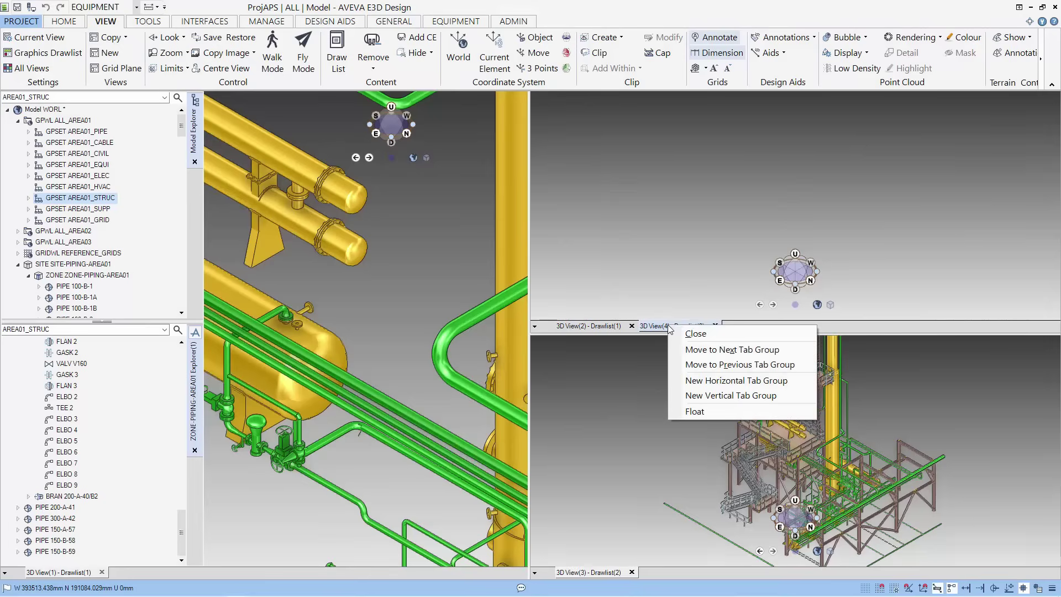
pyautogui.click(730, 365)
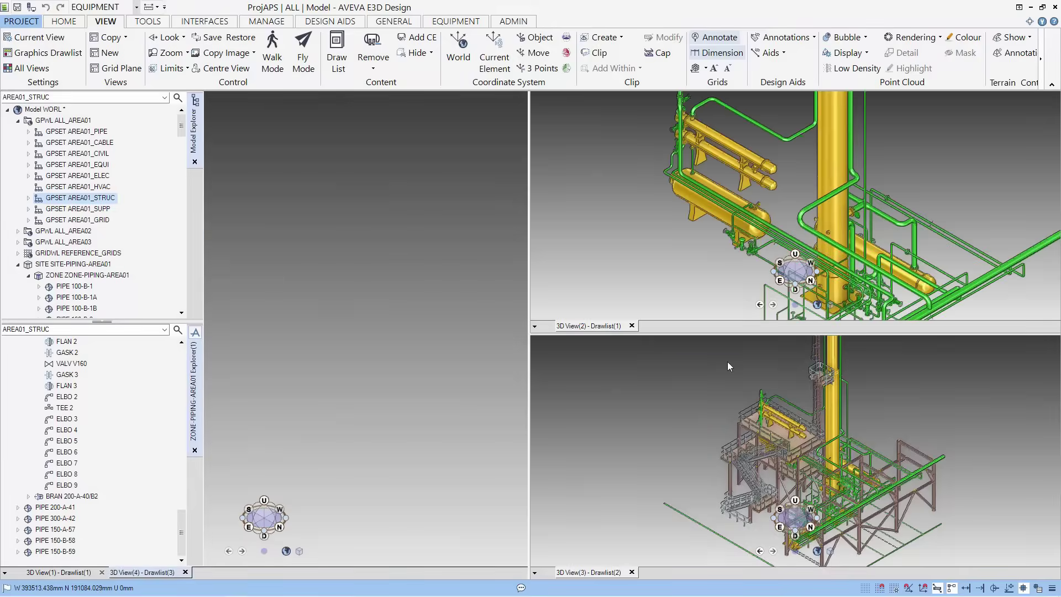
pyautogui.rightClick(173, 573)
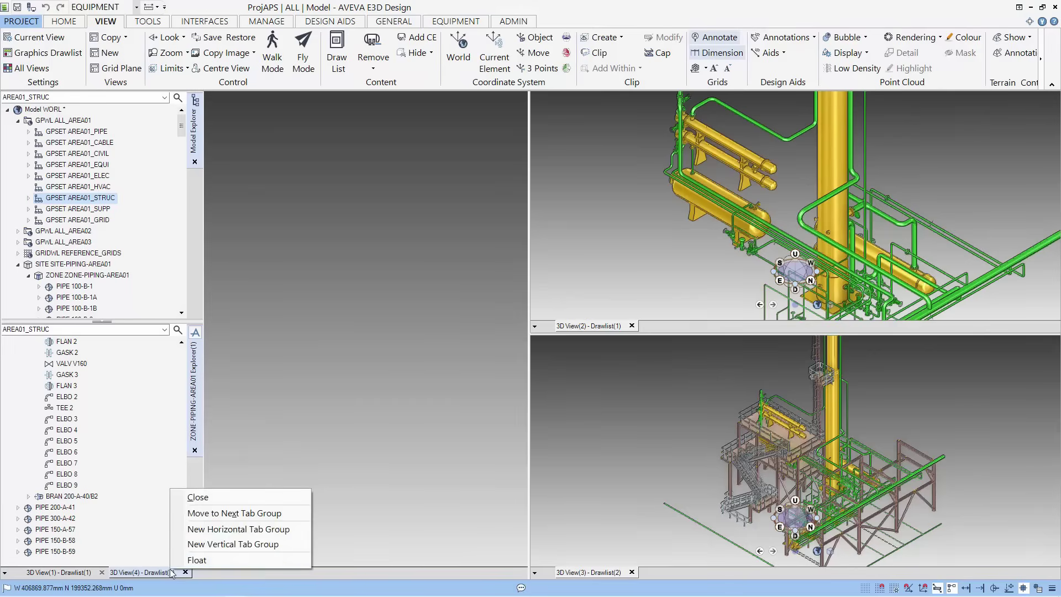
pyautogui.click(246, 530)
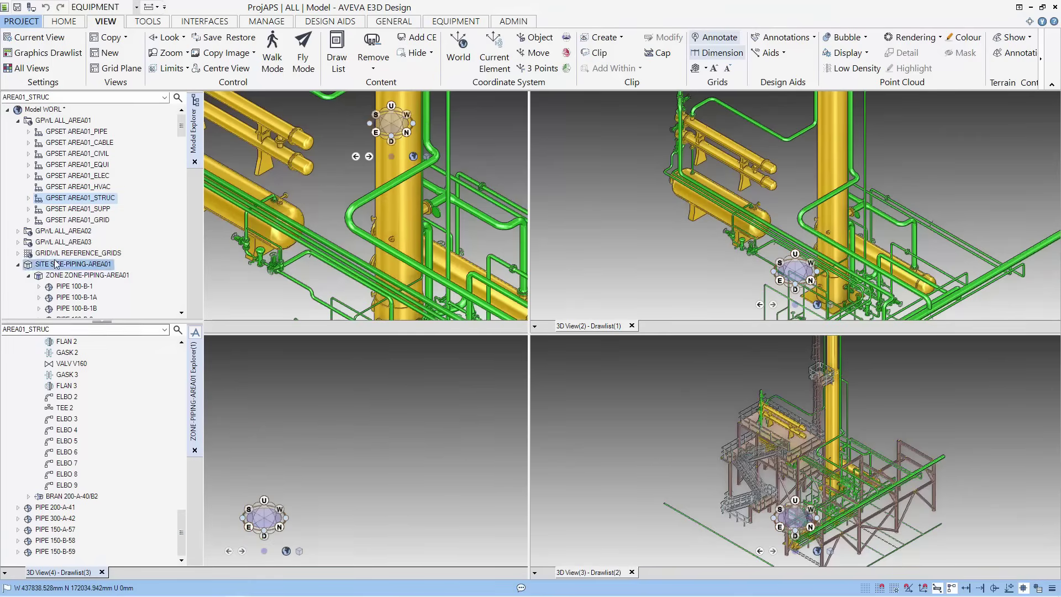
# Select vessel D1201 and drag EQUI D1201 from the Model Explorer into 3D View(4)
pyautogui.click(296, 211)
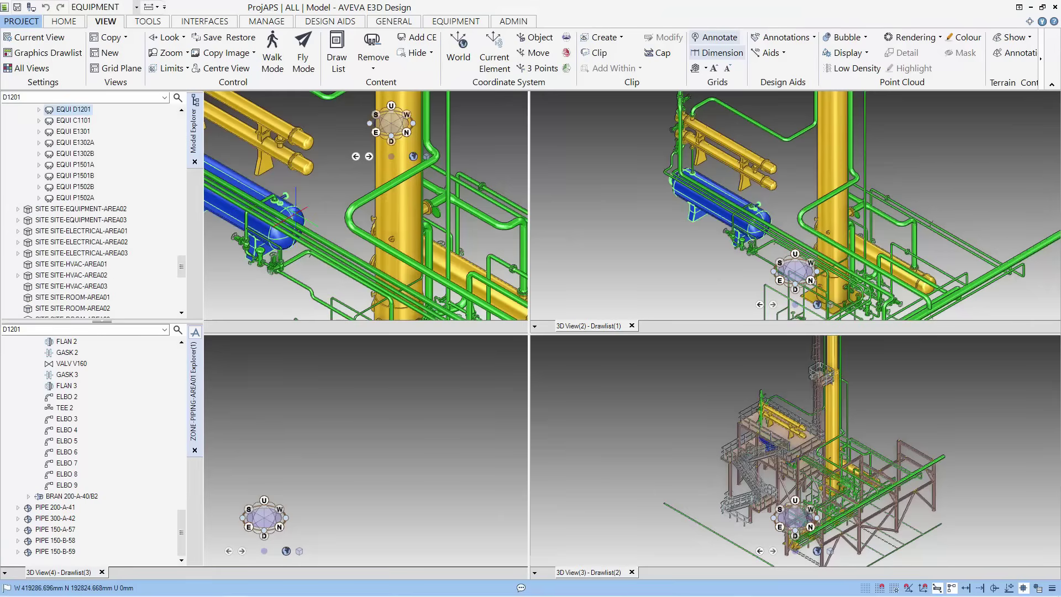
pyautogui.moveTo(73, 113); pyautogui.dragTo(293, 433)
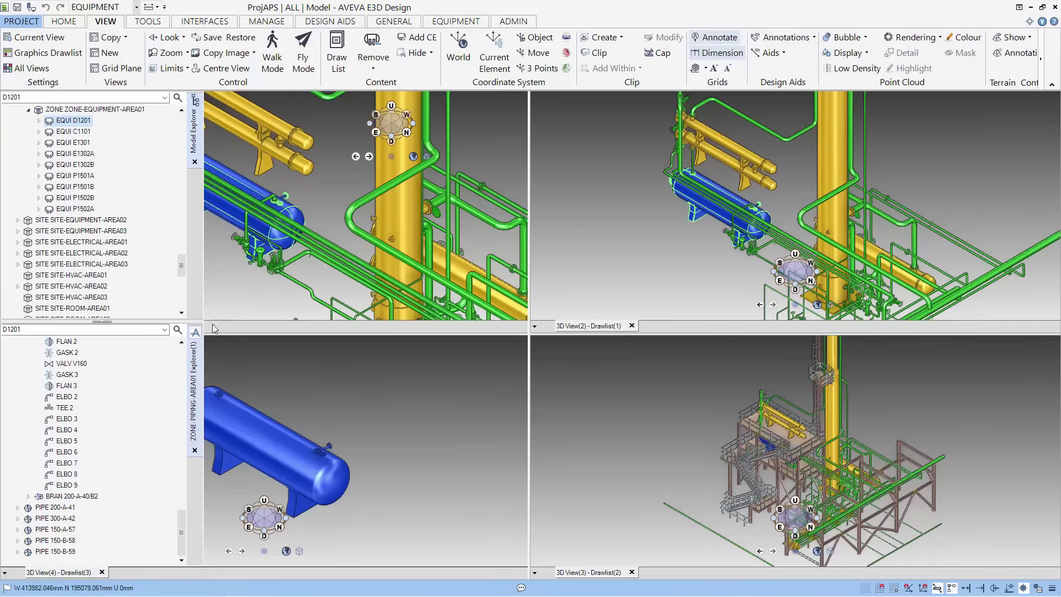